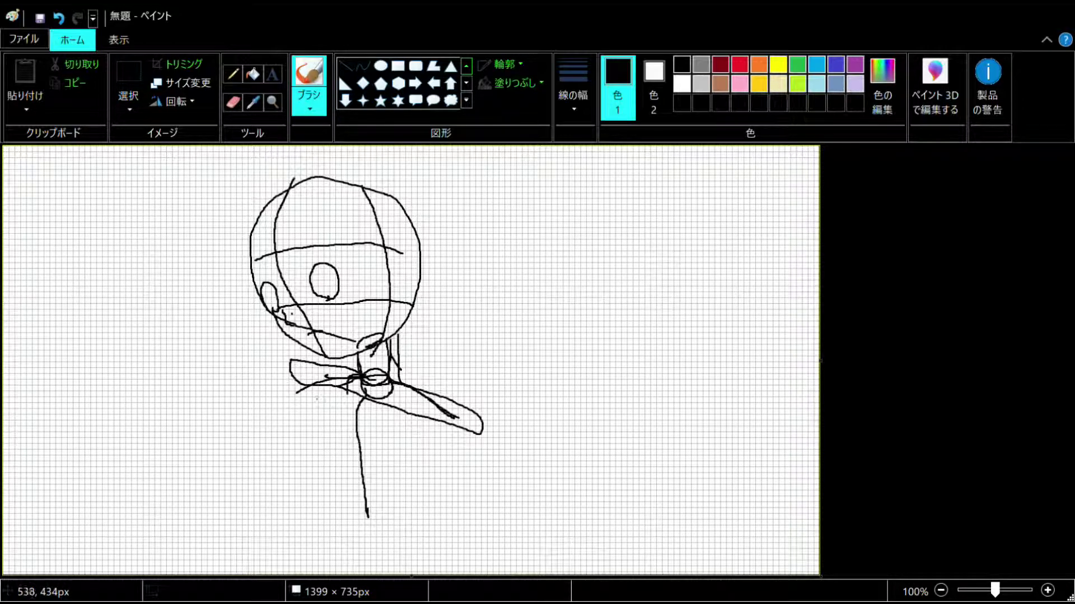
- Sketch the figure's chest line, shoulder joints, both arms, lower ribcage curve and waist lines with the brush
mouse_move(343, 430)
left_mouse_down()
mouse_move(429, 422)
mouse_move(455, 435)
left_mouse_up()
left_click_drag(309, 387, 307, 415)
mouse_move(500, 443)
left_mouse_down()
mouse_move(501, 563)
mouse_move(465, 450)
mouse_move(496, 439)
mouse_move(501, 466)
mouse_move(473, 484)
mouse_move(496, 575)
left_mouse_up()
mouse_move(448, 402)
left_mouse_down()
mouse_move(523, 490)
mouse_move(551, 576)
left_mouse_up()
left_click_drag(272, 403, 255, 536)
left_click_drag(298, 490, 255, 551)
mouse_move(253, 551)
left_mouse_down()
mouse_move(278, 543)
mouse_move(270, 565)
left_mouse_up()
left_click_drag(251, 551, 234, 576)
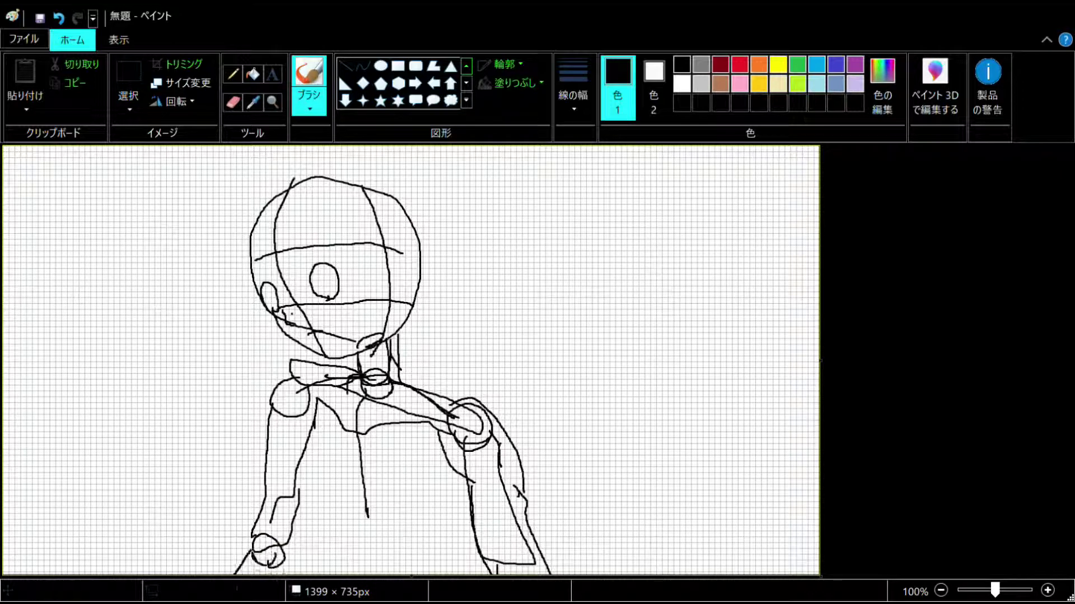
left_click_drag(325, 502, 463, 499)
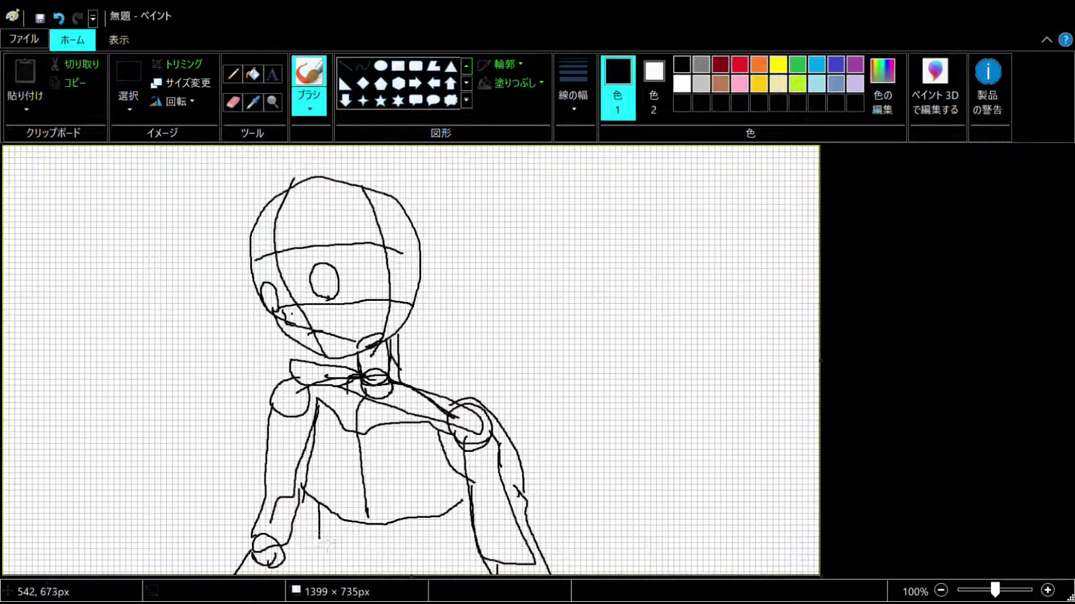
left_click_drag(445, 459, 450, 577)
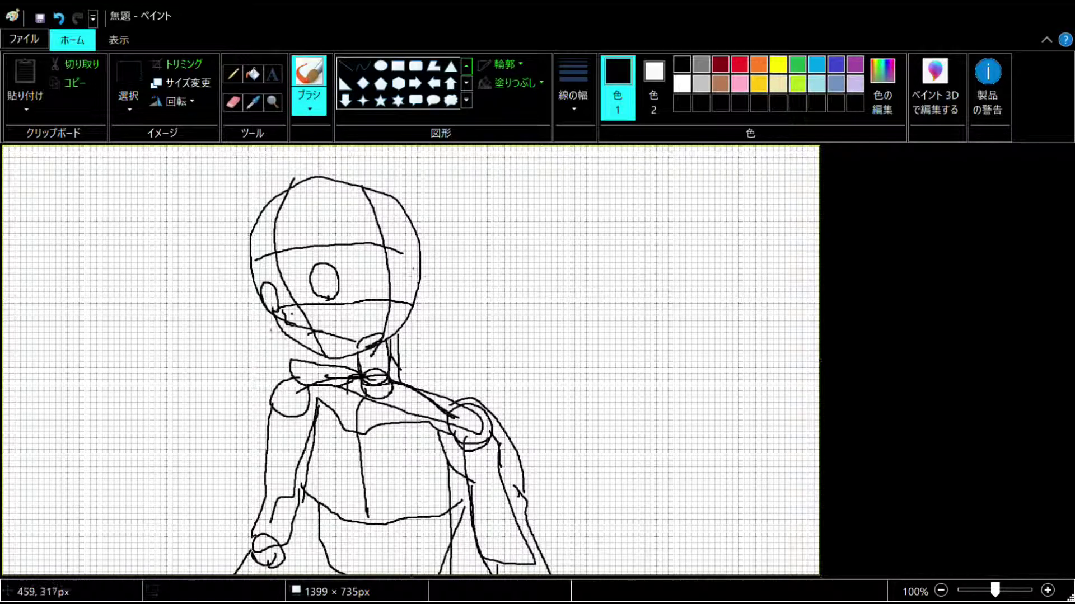
- Ink both eyes by thickening their outlines and adding heavy upper lashes with an outer lash tip
scroll(458, 326, "up", 2)
scroll(443, 561, "right", 5)
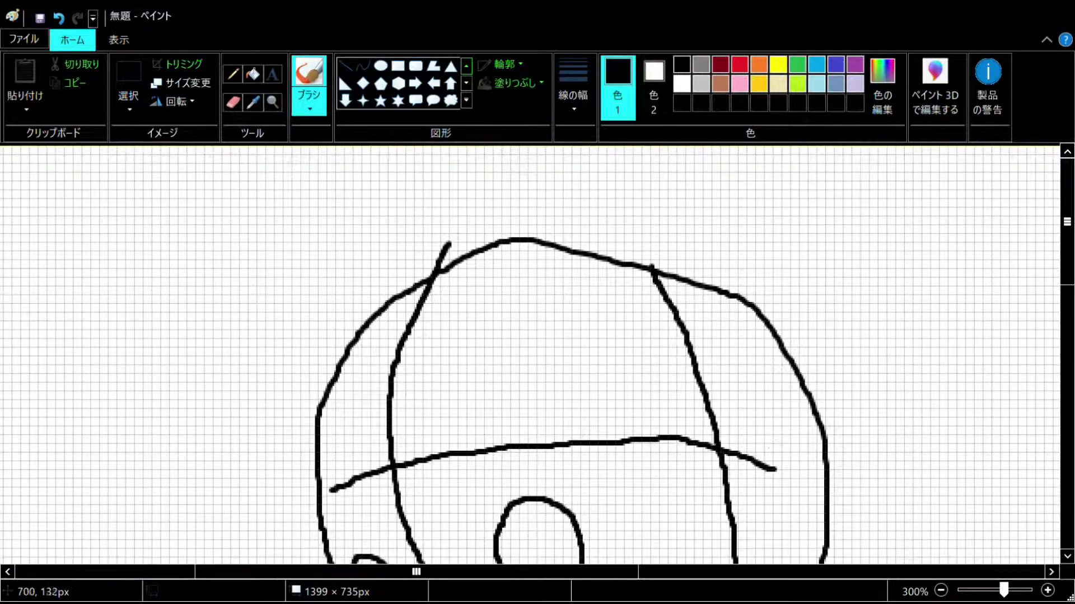
scroll(802, 374, "down", 4)
scroll(618, 376, "up", 1)
mouse_move(499, 302)
left_mouse_down()
mouse_move(605, 322)
mouse_move(483, 321)
mouse_move(571, 305)
mouse_move(534, 285)
mouse_move(507, 295)
left_mouse_up()
left_click_drag(348, 362, 392, 369)
left_click_drag(512, 326, 579, 364)
mouse_move(596, 313)
left_mouse_down()
mouse_move(616, 341)
mouse_move(602, 356)
mouse_move(630, 323)
left_mouse_up()
- Draw a thick jawline from the far eye around the chin and fill the dark shadow where the neck starts
mouse_move(358, 392)
left_mouse_down()
mouse_move(382, 455)
mouse_move(438, 504)
mouse_move(543, 546)
left_mouse_up()
scroll(543, 547, "down", 3)
left_click_drag(576, 466, 722, 413)
mouse_move(622, 476)
left_mouse_down()
mouse_move(666, 450)
mouse_move(636, 461)
left_mouse_up()
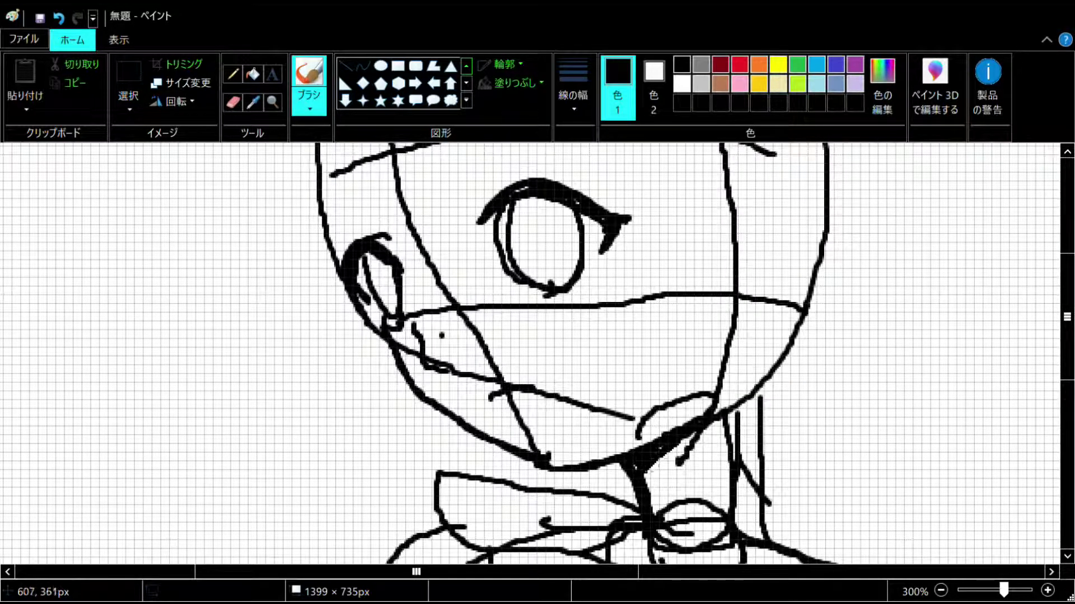
- Erase the construction lines crossing the lower face around the mouth, cheek and far eye
left_click(233, 102)
mouse_move(456, 367)
left_mouse_down()
mouse_move(453, 323)
mouse_move(483, 350)
mouse_move(615, 313)
mouse_move(471, 311)
mouse_move(491, 415)
mouse_move(525, 429)
mouse_move(548, 415)
mouse_move(618, 424)
mouse_move(610, 438)
mouse_move(615, 420)
mouse_move(460, 377)
mouse_move(494, 371)
mouse_move(401, 350)
mouse_move(412, 342)
mouse_move(420, 355)
mouse_move(435, 288)
mouse_move(434, 332)
mouse_move(443, 305)
mouse_move(469, 314)
mouse_move(444, 369)
mouse_move(457, 333)
mouse_move(404, 193)
mouse_move(431, 326)
mouse_move(395, 328)
mouse_move(558, 324)
left_mouse_up()
mouse_move(395, 304)
left_mouse_down()
mouse_move(404, 326)
mouse_move(375, 319)
mouse_move(406, 369)
left_mouse_up()
left_click(232, 74)
key("alt+h")
key("b")
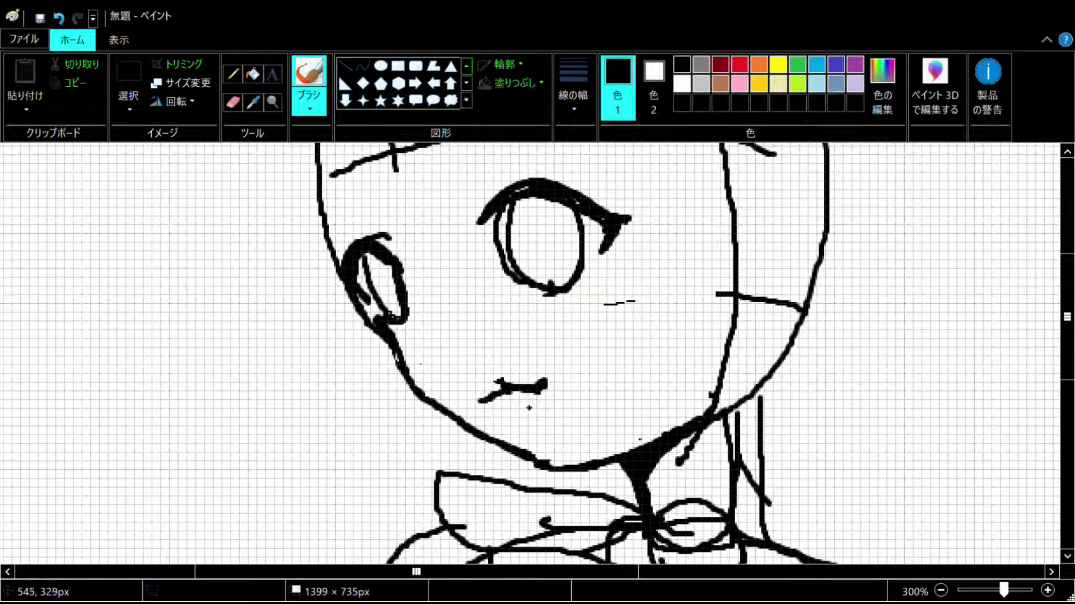
- Draw the near ear with its inner fold, and an eyebrow above each eye
scroll(600, 331, "down", 2)
scroll(600, 331, "up", 4)
mouse_move(735, 302)
left_mouse_down()
mouse_move(783, 379)
mouse_move(757, 368)
mouse_move(745, 400)
left_mouse_up()
left_click_drag(759, 325, 749, 387)
scroll(665, 498, "up", 2)
mouse_move(468, 368)
left_mouse_down()
mouse_move(533, 345)
mouse_move(633, 347)
left_mouse_up()
left_click_drag(632, 347, 470, 369)
left_click_drag(317, 430, 354, 416)
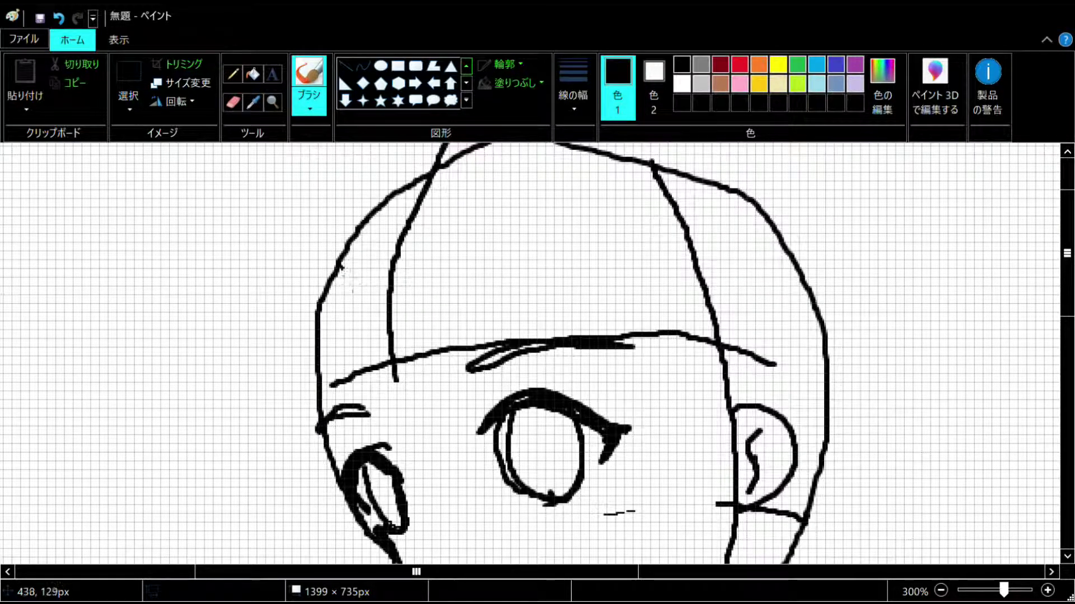
- Erase the construction lines overlapping the neck and the horizontal guide line running through the eyebrow
scroll(335, 281, "down", 3)
left_click(232, 103)
mouse_move(516, 272)
left_mouse_down()
mouse_move(479, 283)
mouse_move(735, 338)
mouse_move(750, 398)
mouse_move(690, 432)
mouse_move(670, 414)
mouse_move(656, 444)
mouse_move(656, 411)
mouse_move(710, 382)
mouse_move(731, 428)
mouse_move(773, 376)
left_mouse_up()
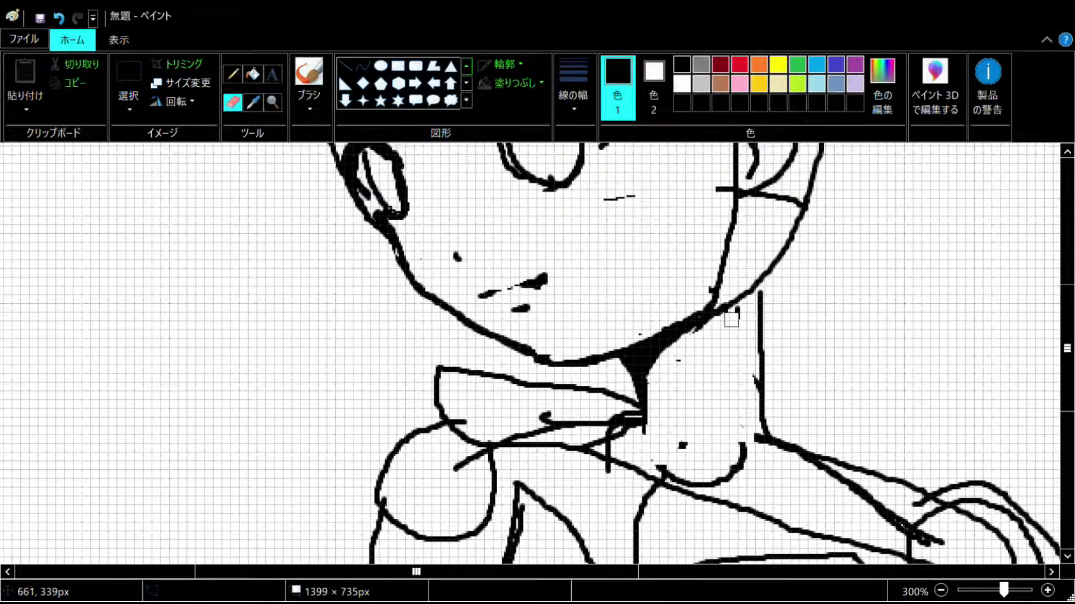
scroll(817, 283, "down", 2)
scroll(818, 283, "up", 6)
mouse_move(493, 231)
left_mouse_down()
mouse_move(741, 226)
mouse_move(703, 232)
left_mouse_up()
left_click(233, 73)
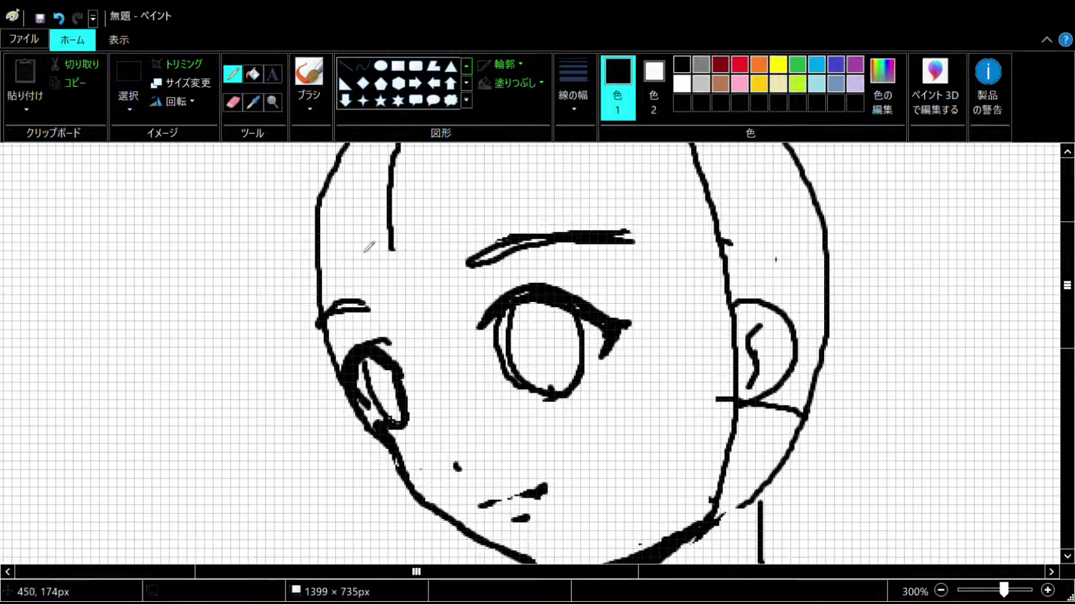
- Draw the fringe's pointed locks falling across the forehead and over the near eye with the brush
left_click(309, 78)
mouse_move(341, 187)
left_mouse_down()
mouse_move(372, 264)
mouse_move(464, 370)
left_mouse_up()
left_click_drag(447, 324, 490, 363)
mouse_move(440, 152)
left_mouse_down()
mouse_move(495, 305)
mouse_move(627, 302)
left_mouse_up()
left_click_drag(604, 267, 633, 318)
- Draw the long hair lines sweeping from the crown to the ear and down the far side of the head
left_click_drag(1063, 308, 1067, 284)
left_click_drag(1066, 245, 1066, 233)
mouse_move(492, 151)
left_mouse_down()
mouse_move(700, 337)
mouse_move(781, 486)
left_mouse_up()
left_click_drag(616, 380, 789, 543)
mouse_move(412, 163)
left_mouse_down()
mouse_move(337, 208)
mouse_move(307, 538)
left_mouse_up()
- Draw a flicked hair tip on the far side and a long lock curving along the far cheek to the chin
scroll(226, 256, "down", 5)
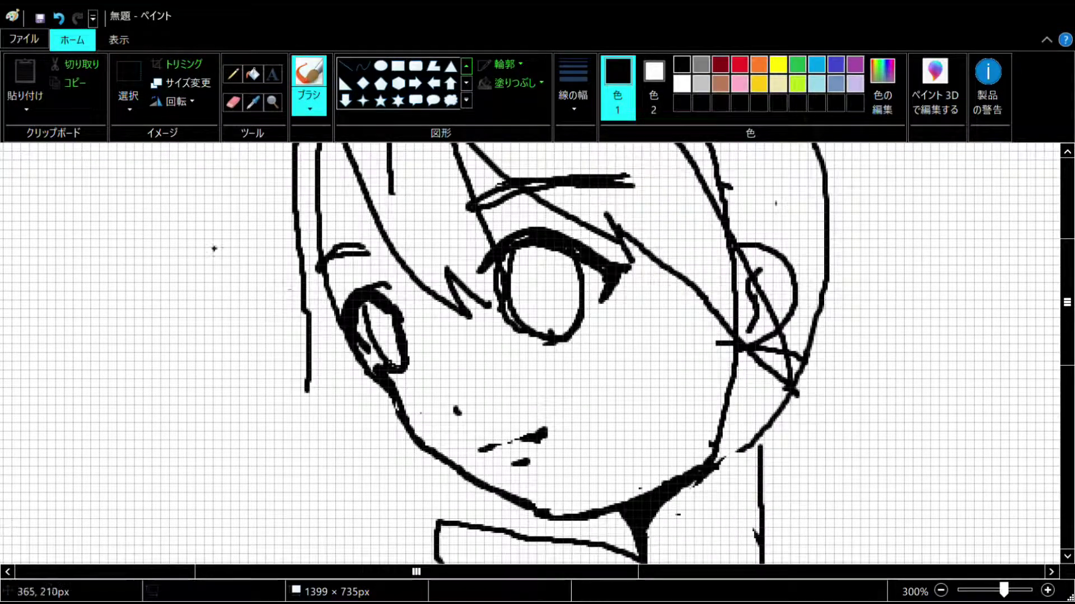
left_click_drag(292, 220, 303, 282)
left_click_drag(309, 343, 487, 510)
mouse_move(324, 144)
left_mouse_down()
mouse_move(451, 488)
mouse_move(491, 511)
left_mouse_up()
- Draw pointed side locks between the near cheek and neck, and fill dark hair strands below the far jaw
mouse_move(697, 298)
left_mouse_down()
mouse_move(708, 360)
mouse_move(662, 530)
left_mouse_up()
left_click_drag(661, 530, 725, 461)
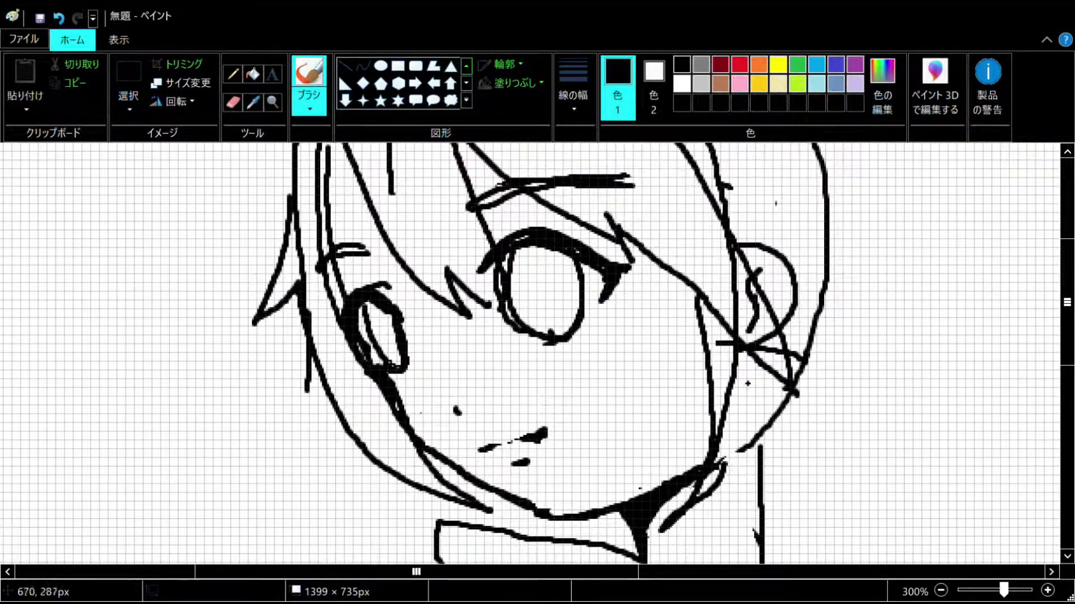
left_click_drag(742, 352, 731, 544)
left_click_drag(725, 457, 719, 552)
mouse_move(454, 476)
left_mouse_down()
mouse_move(422, 547)
mouse_move(496, 516)
mouse_move(480, 560)
mouse_move(465, 493)
mouse_move(467, 514)
left_mouse_up()
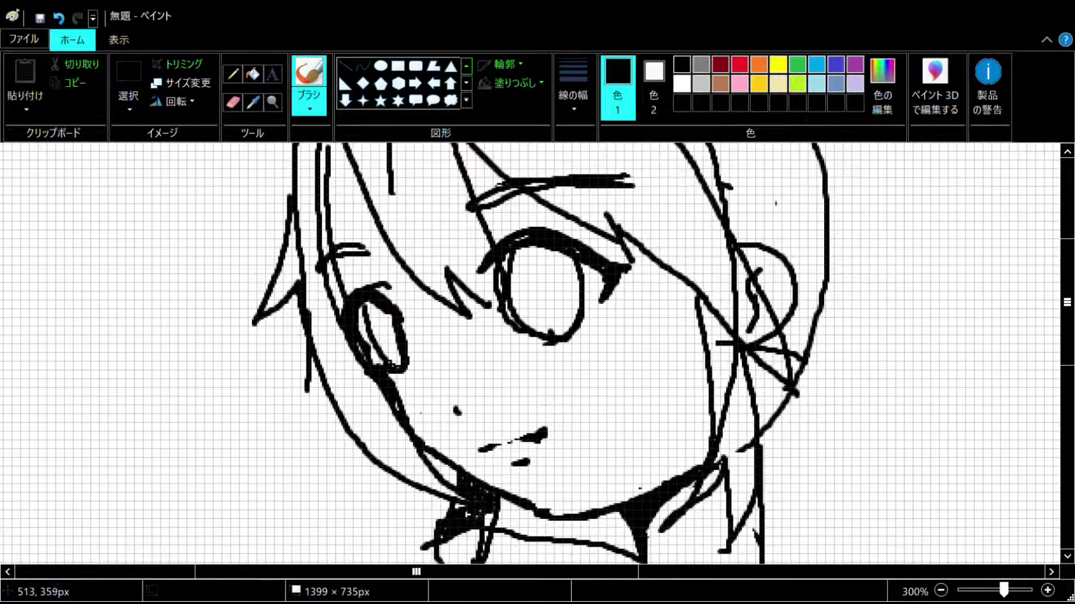
- Erase the face guide lines running through the near side hair and behind the fringe
left_click(233, 102)
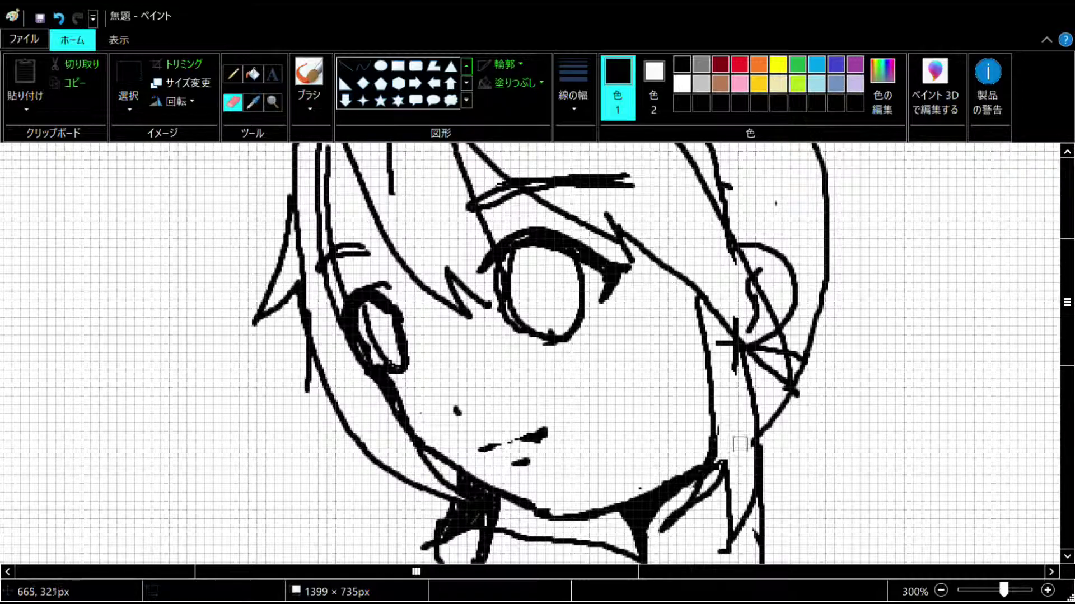
scroll(750, 446, "up", 3)
mouse_move(390, 266)
left_mouse_down()
mouse_move(355, 235)
mouse_move(499, 196)
mouse_move(432, 211)
mouse_move(394, 238)
left_mouse_up()
- Redraw the outer hair outline on the far side of the head and erase the old lines behind it
left_click(232, 74)
mouse_move(305, 197)
left_mouse_down()
mouse_move(339, 203)
mouse_move(247, 539)
left_mouse_up()
left_click(308, 75)
left_click(233, 102)
mouse_move(297, 419)
left_mouse_down()
mouse_move(287, 479)
mouse_move(313, 280)
left_mouse_up()
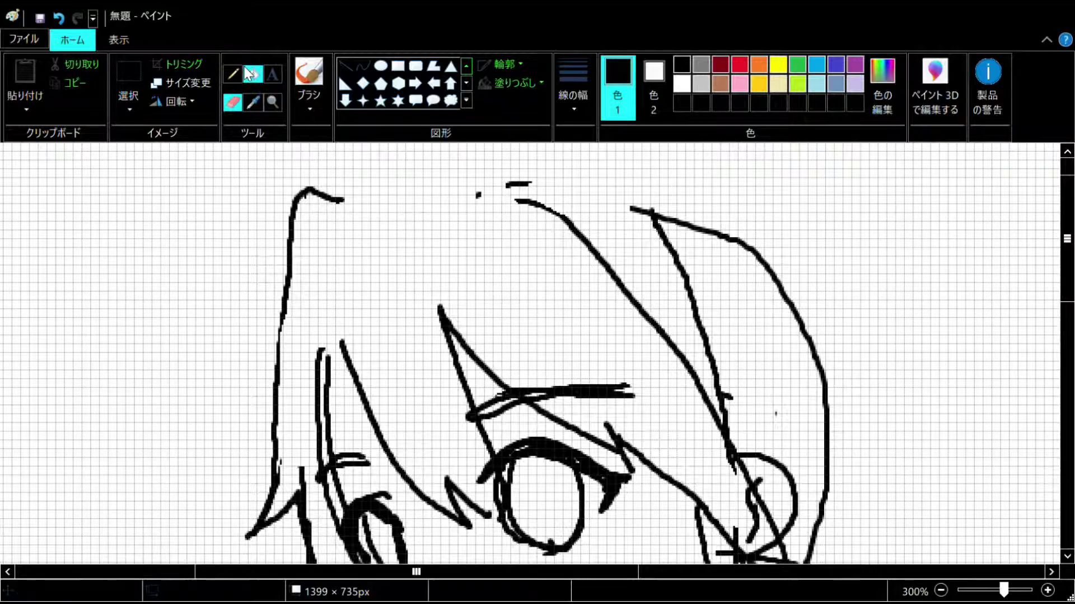
- Thicken the dark shadow along the near side of the jaw below the side lock
left_click(309, 75)
scroll(632, 275, "down", 3)
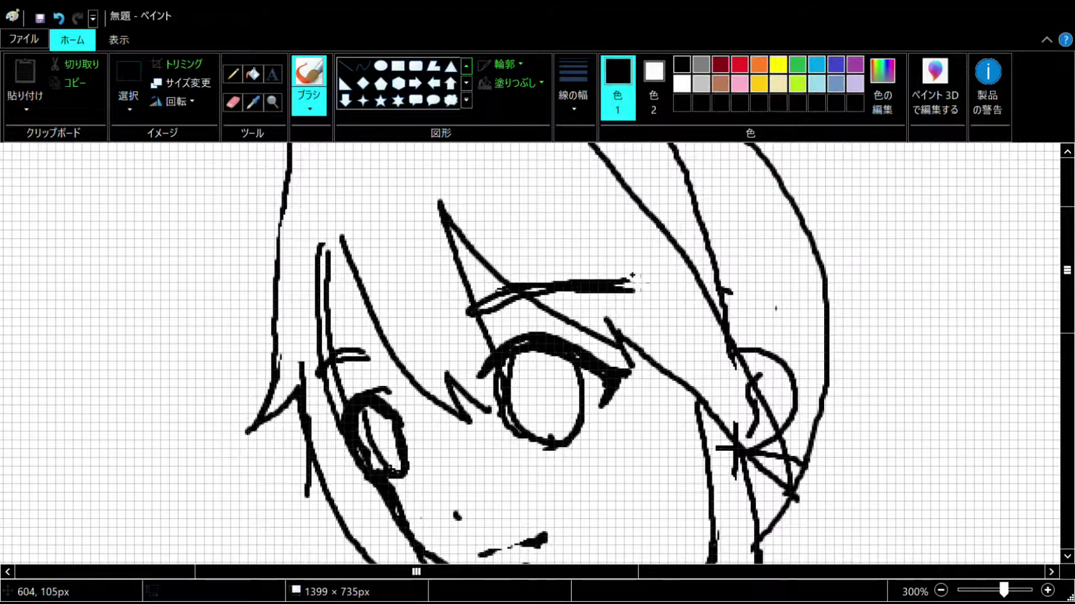
scroll(632, 275, "down", 3)
mouse_move(687, 460)
left_mouse_down()
mouse_move(707, 444)
mouse_move(711, 470)
left_mouse_up()
left_click(233, 102)
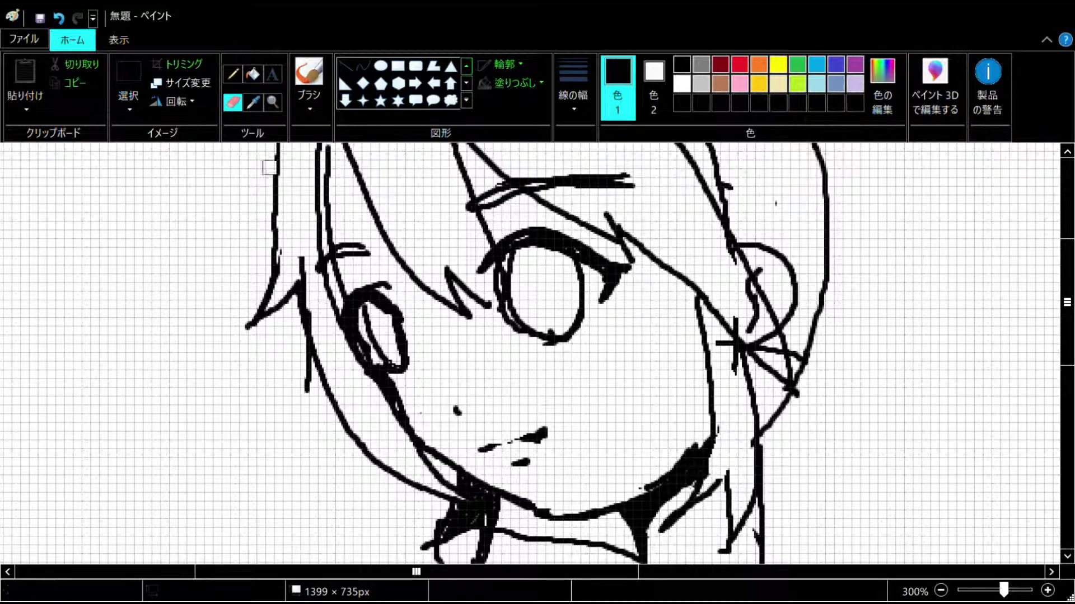
- Draw a dark, pointed hair tuft sticking out behind the nape below the ear
left_click(308, 76)
left_click_drag(769, 439, 765, 515)
mouse_move(800, 412)
left_mouse_down()
mouse_move(856, 489)
mouse_move(812, 441)
mouse_move(826, 457)
left_mouse_up()
scroll(786, 392, "down", 3)
scroll(778, 280, "up", 4)
scroll(773, 286, "down", 1)
- Draw the curved headband from the top of the head down to the near ear
left_click_drag(732, 209, 764, 175)
scroll(775, 213, "up", 2)
mouse_move(577, 192)
left_mouse_down()
mouse_move(575, 180)
mouse_move(603, 241)
mouse_move(705, 365)
mouse_move(720, 402)
left_mouse_up()
mouse_move(541, 178)
left_mouse_down()
mouse_move(637, 177)
mouse_move(701, 325)
left_mouse_up()
mouse_move(630, 160)
left_mouse_down()
mouse_move(648, 164)
mouse_move(781, 455)
mouse_move(722, 280)
mouse_move(621, 163)
left_mouse_up()
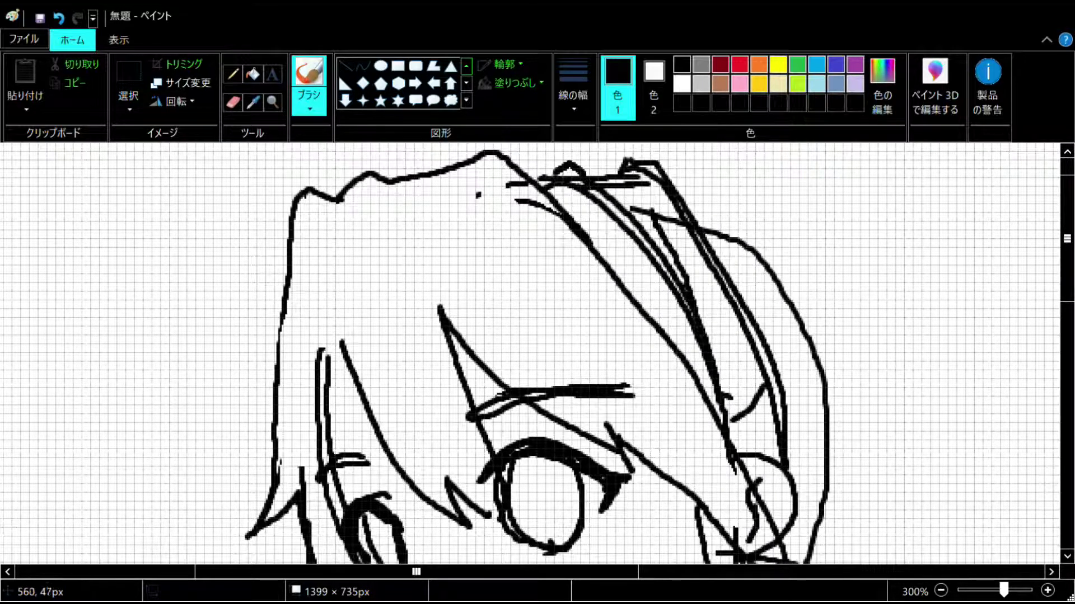
- Erase the old head outline and stray lines overlapping the headband near the crown
left_click(233, 102)
left_click_drag(637, 210, 694, 285)
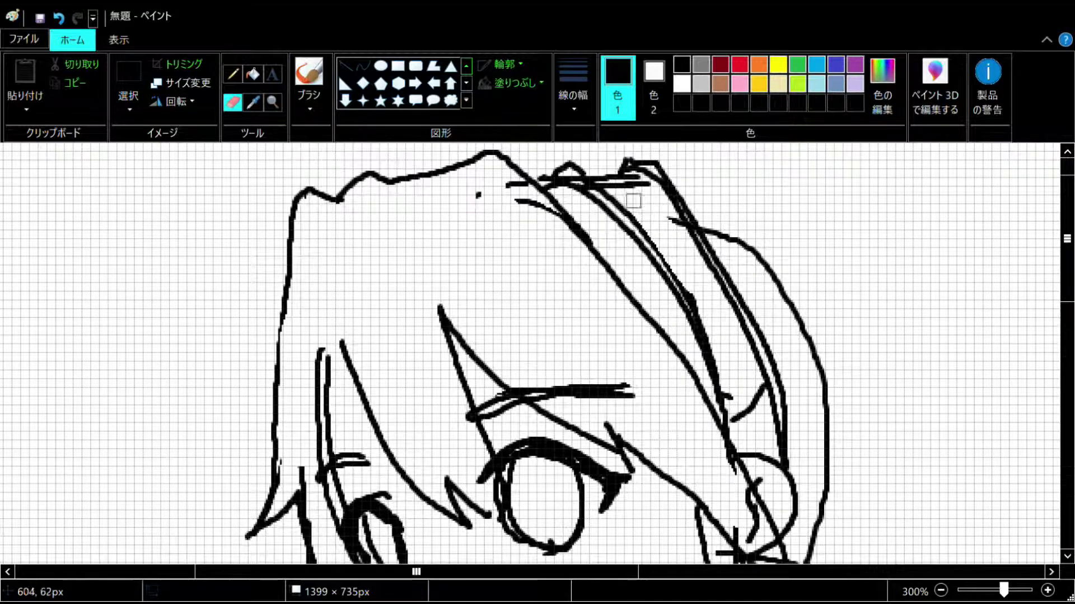
left_click_drag(571, 174, 586, 184)
left_click(308, 78)
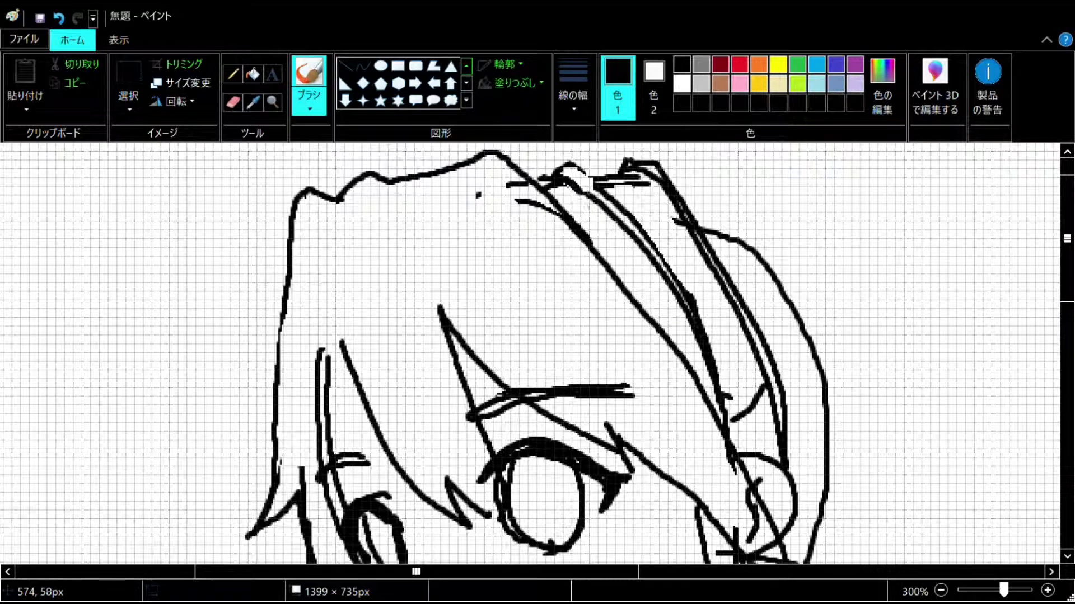
- Draw the headset's rounded ear cup around the near ear and erase the inner ear and overlapping hair lines
scroll(759, 224, "down", 2)
mouse_move(722, 314)
left_mouse_down()
mouse_move(824, 302)
mouse_move(784, 506)
left_mouse_up()
left_click(233, 101)
mouse_move(752, 386)
left_mouse_down()
mouse_move(750, 434)
mouse_move(776, 464)
mouse_move(725, 455)
mouse_move(761, 495)
left_mouse_up()
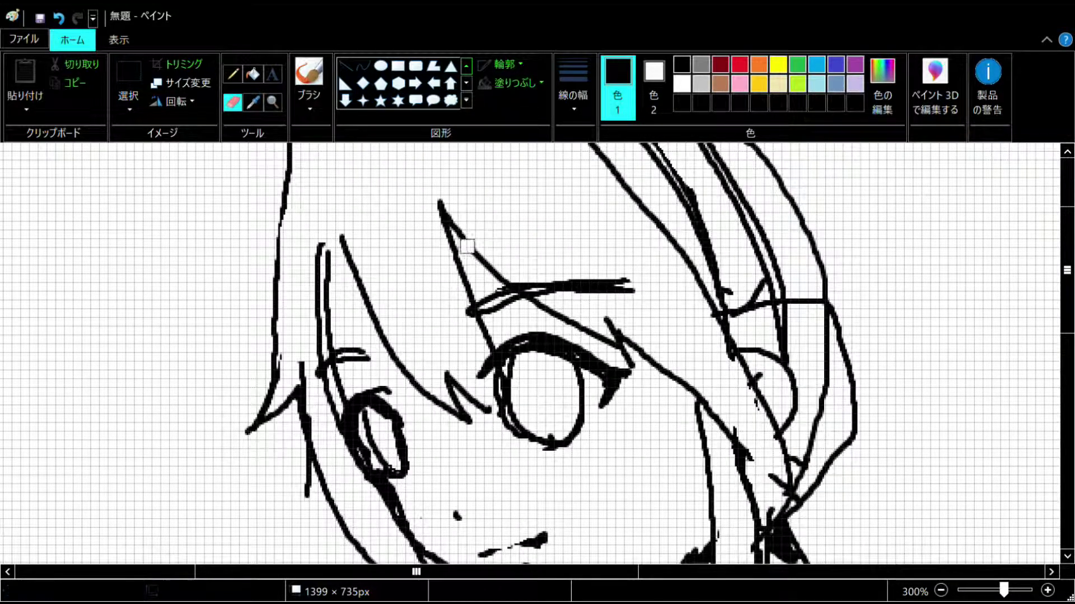
- Redraw the side lock's pointed tip below the ear cup, and erase the ear and head outlines inside the cup
left_click(309, 75)
left_click_drag(740, 443, 804, 526)
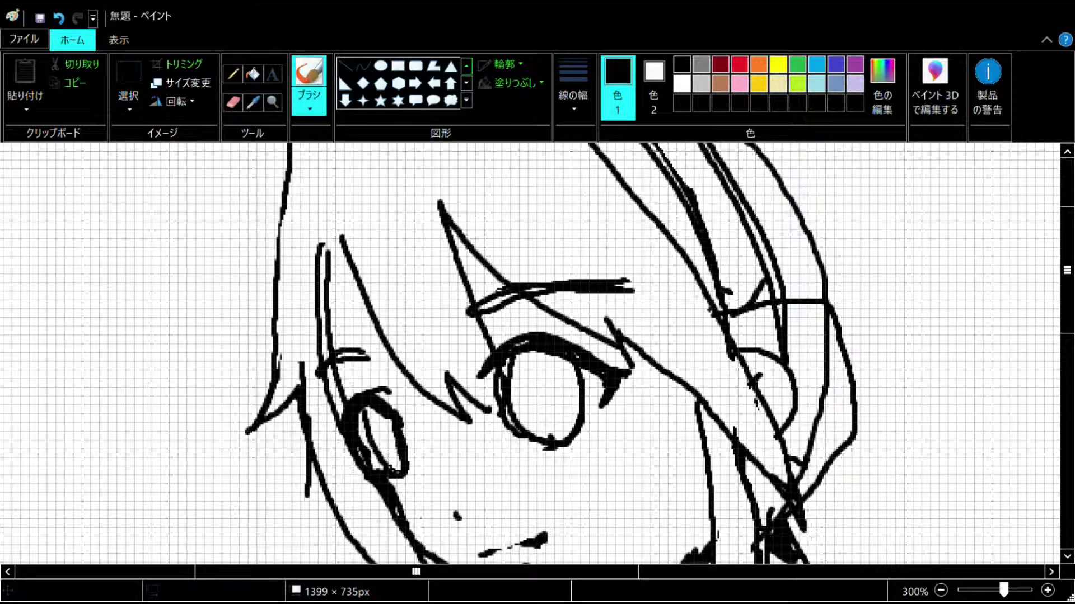
left_click(233, 102)
left_click_drag(764, 372, 759, 320)
left_click_drag(826, 343, 826, 387)
left_click(233, 73)
left_click(308, 75)
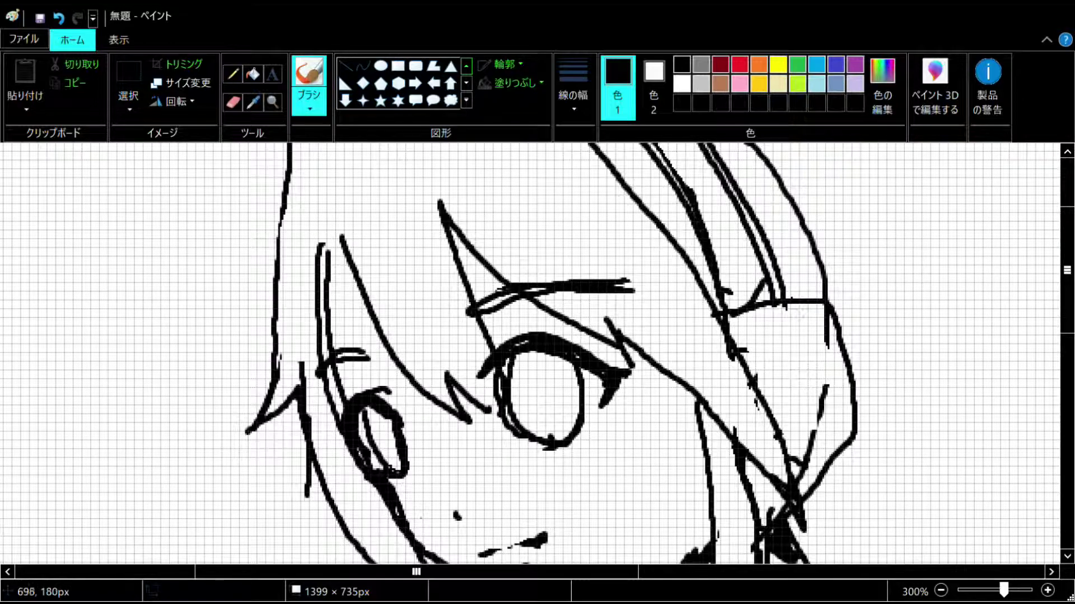
- Draw the headband's lower end where it meets the ear cup and erase the remaining head outline inside the cup
mouse_move(738, 338)
left_mouse_down()
mouse_move(784, 314)
mouse_move(777, 323)
mouse_move(751, 300)
mouse_move(738, 315)
mouse_move(765, 285)
left_mouse_up()
left_click(233, 102)
left_click_drag(821, 397, 812, 459)
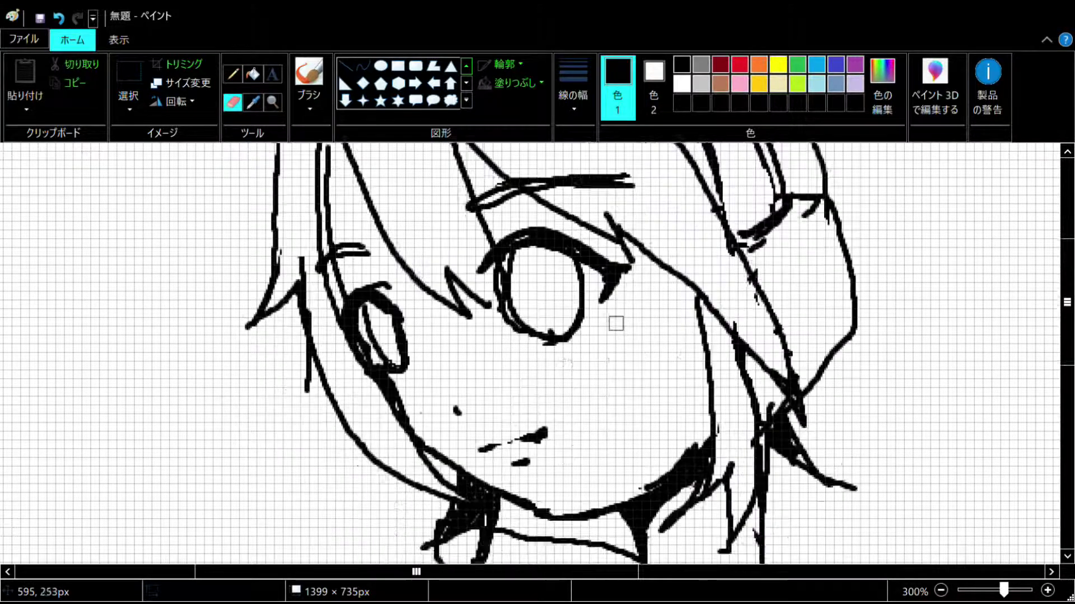
- Add short accent strokes and a hatched oval to the headset's ear cup
left_click(309, 84)
left_click_drag(761, 354, 776, 386)
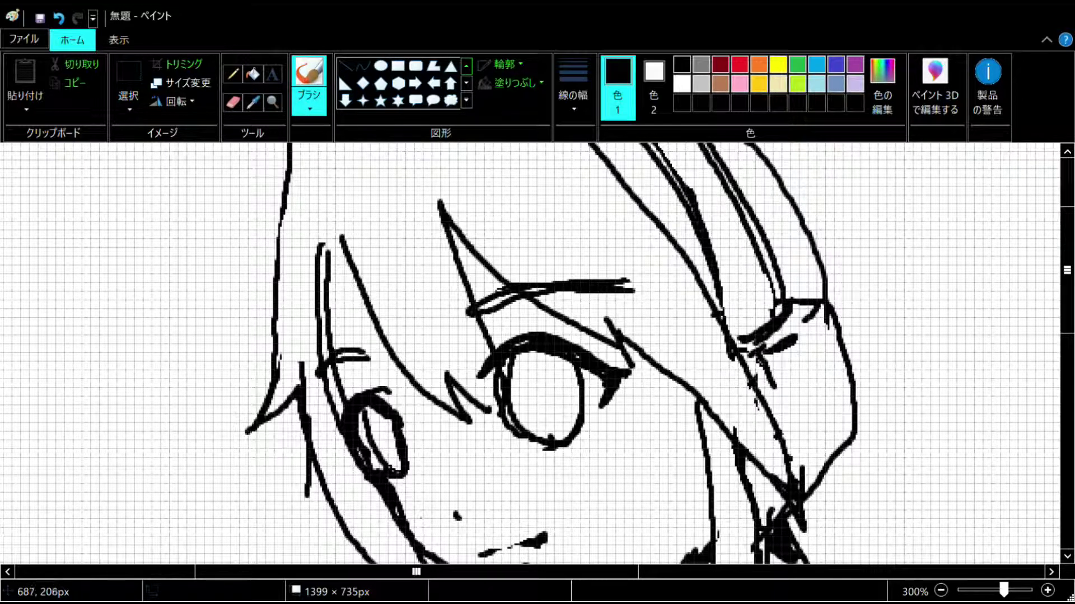
left_click_drag(798, 376, 817, 428)
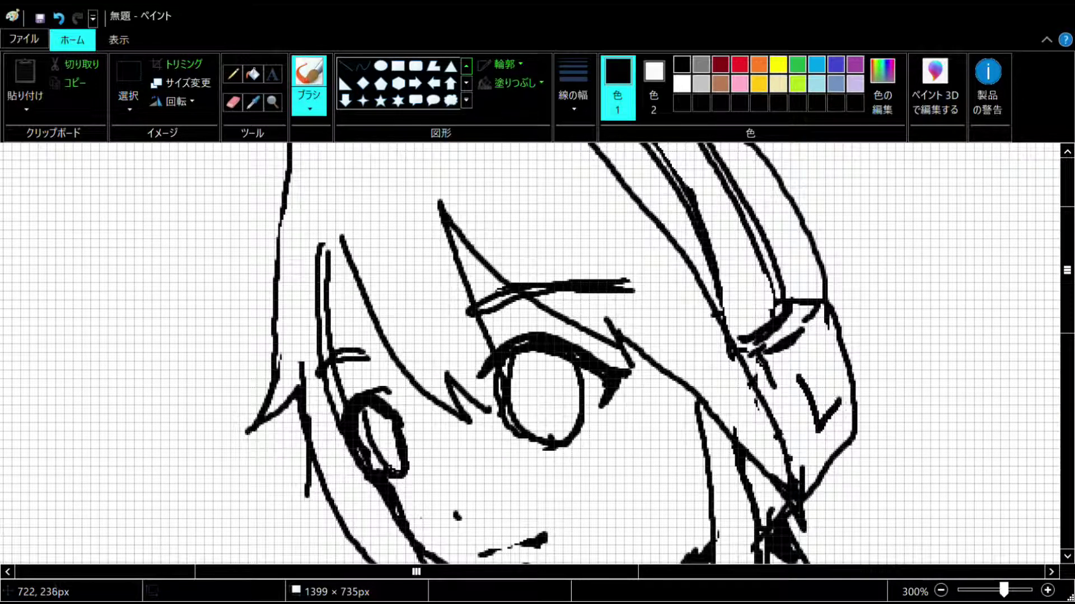
left_click_drag(826, 369, 808, 436)
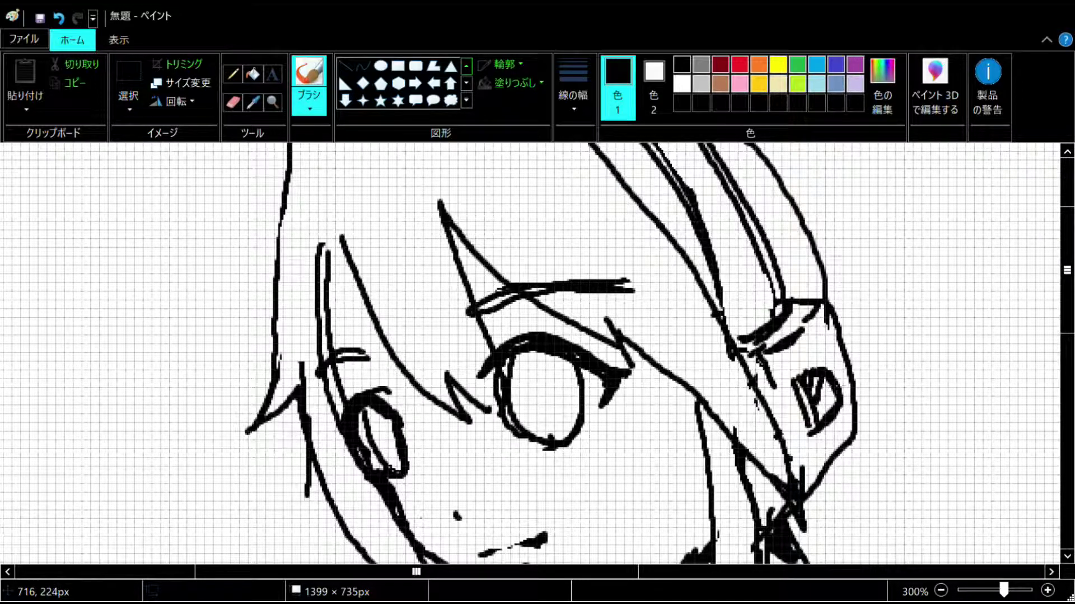
left_click_drag(828, 380, 820, 414)
- Draw an angular hair ornament behind the headband and a smaller matching one on the far side of the head
scroll(820, 414, "down", 5)
scroll(812, 300, "up", 7)
left_click_drag(700, 144, 662, 168)
mouse_move(682, 230)
left_mouse_down()
mouse_move(703, 301)
mouse_move(760, 305)
left_mouse_up()
scroll(758, 192, "up", 2)
mouse_move(705, 193)
left_mouse_down()
mouse_move(743, 396)
mouse_move(837, 410)
mouse_move(783, 439)
left_mouse_up()
left_click_drag(710, 181, 792, 224)
left_click_drag(823, 257, 856, 427)
left_click_drag(792, 224, 823, 257)
mouse_move(285, 267)
left_mouse_down()
mouse_move(259, 330)
mouse_move(275, 392)
left_mouse_up()
left_click_drag(260, 342, 283, 348)
- Draw a long, flowing twintail down each side of the figure with inner strand lines
scroll(546, 368, "down", 3)
scroll(615, 314, "up", 3)
scroll(734, 263, "down", 2)
scroll(907, 358, "up", 1)
scroll(896, 361, "down", 2)
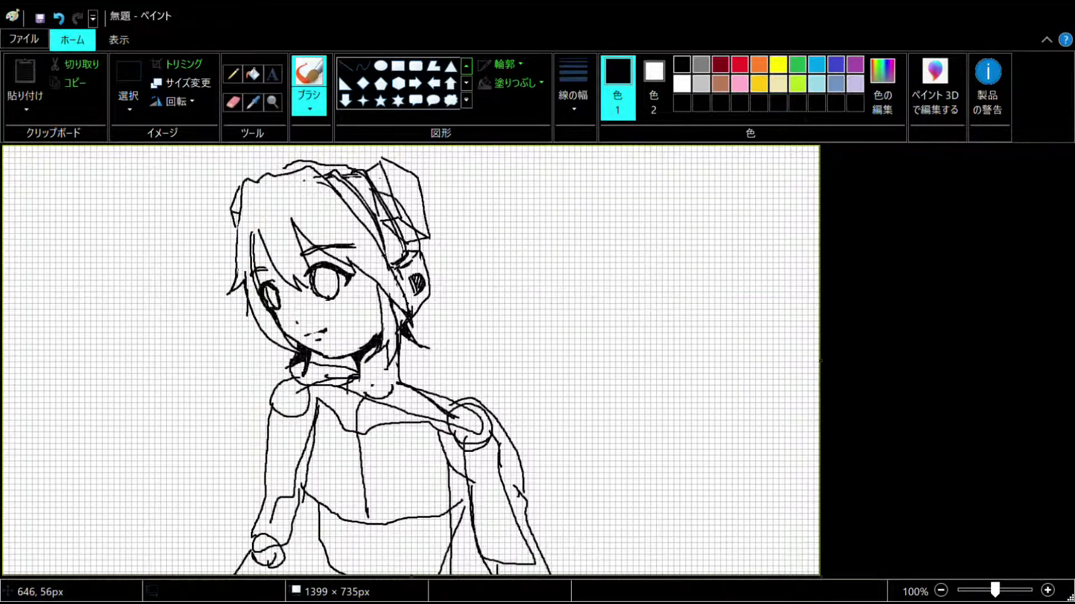
mouse_move(417, 159)
left_mouse_down()
mouse_move(604, 417)
mouse_move(608, 543)
left_mouse_up()
left_click_drag(411, 187, 442, 418)
left_click_drag(441, 235, 479, 366)
left_click_drag(486, 307, 577, 539)
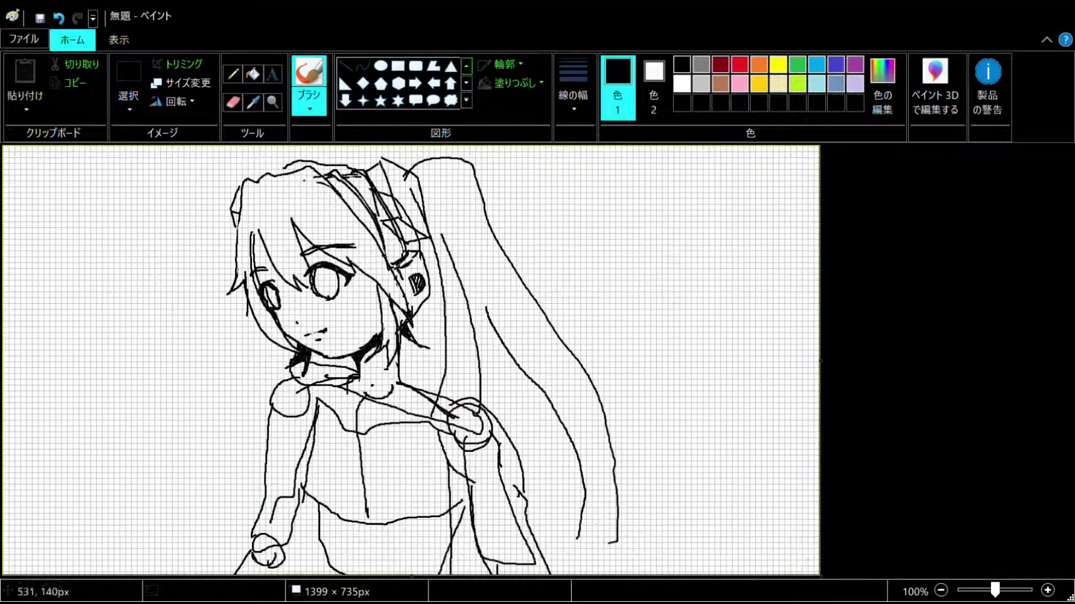
left_click_drag(197, 240, 168, 543)
left_click_drag(273, 343, 264, 447)
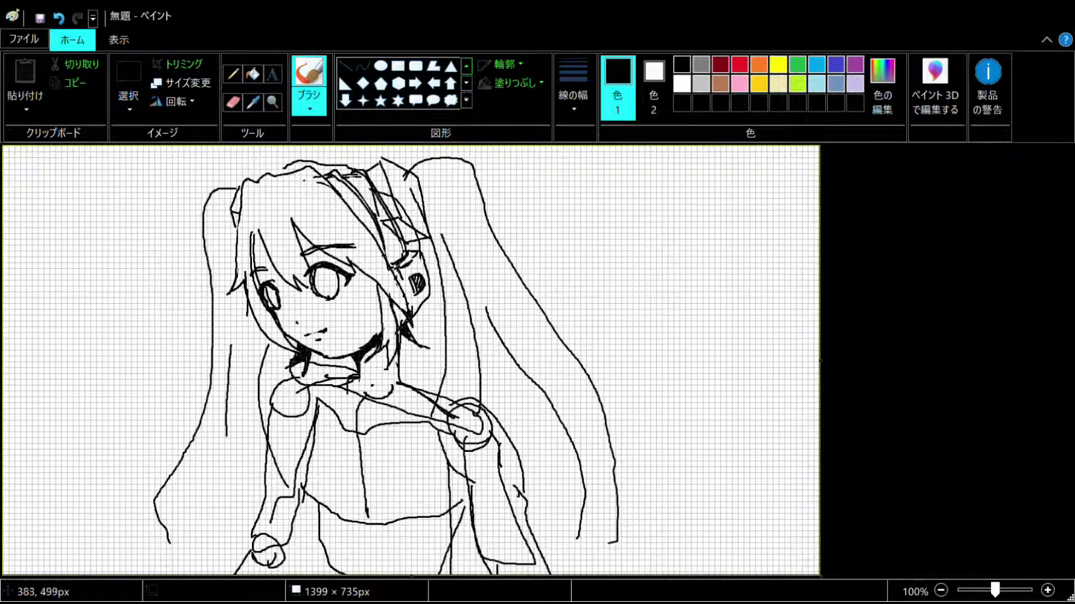
- Trim the shadow under the near jaw to a clean edge and add pupil and highlight marks inside both eyes
scroll(684, 293, "up", 2)
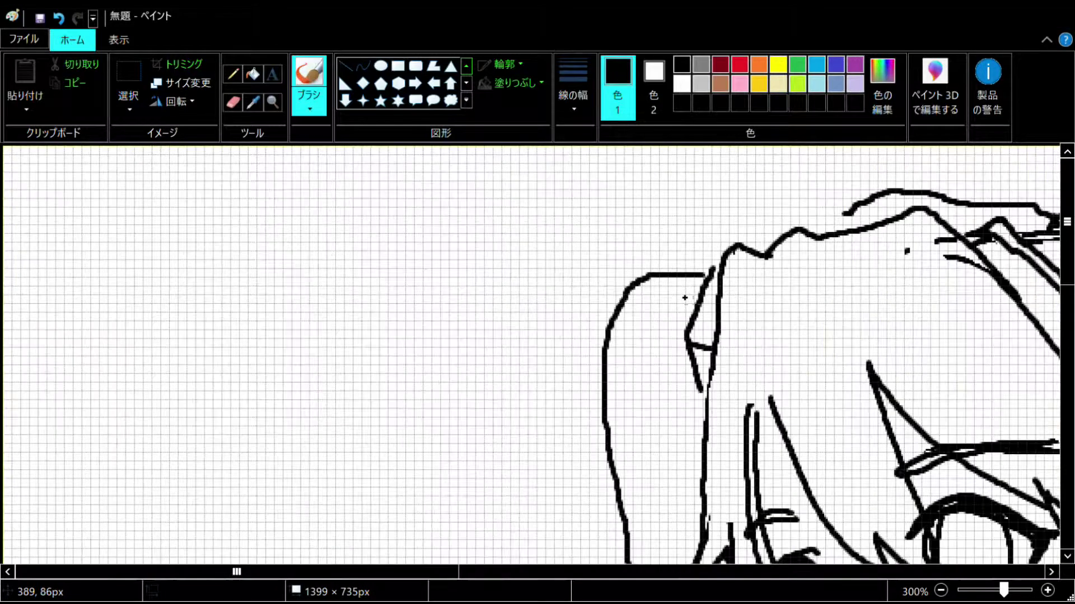
scroll(825, 314, "down", 4)
scroll(826, 314, "up", 2)
left_click_drag(448, 571, 607, 543)
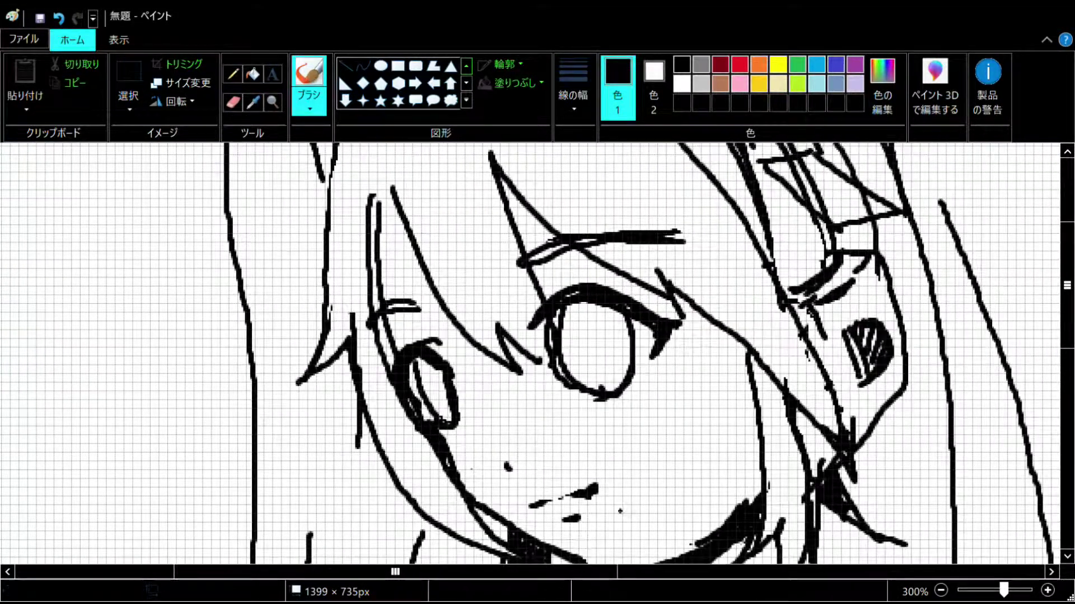
scroll(649, 514, "down", 1)
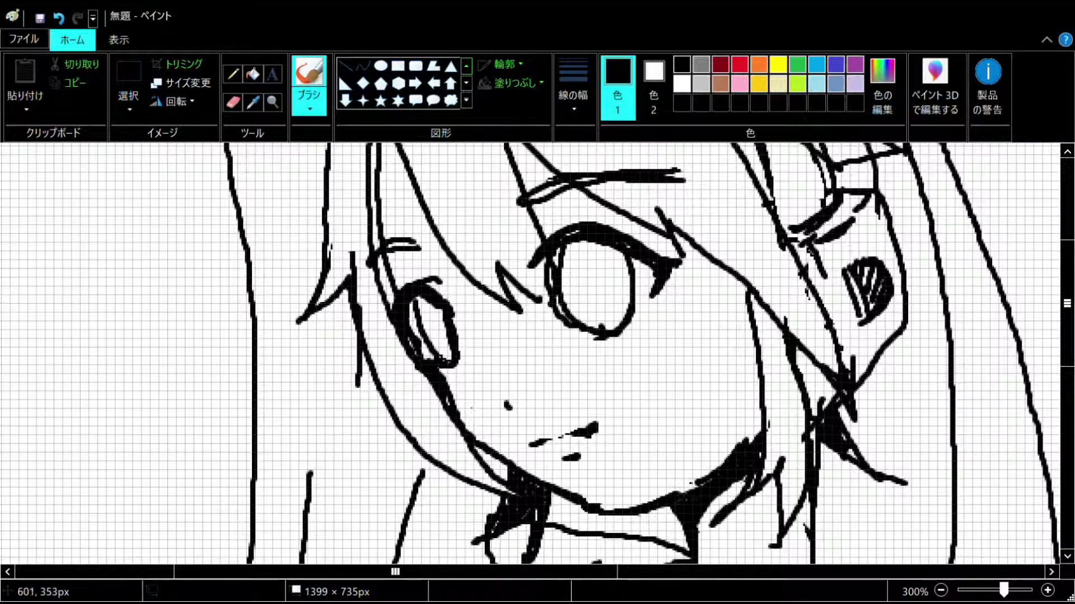
left_click(232, 103)
left_click_drag(725, 506, 743, 475)
left_click(233, 74)
left_click_drag(757, 415, 738, 456)
left_click(309, 84)
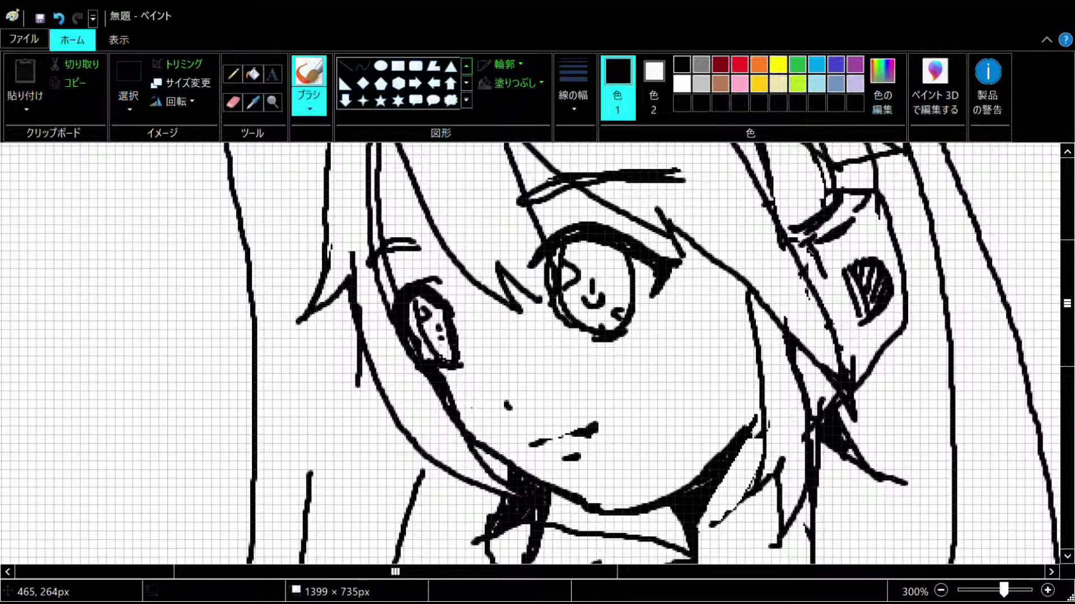
- Draw the collar curving from the nape around the near side of the neck and erase the lines overlapping it
left_click_drag(1067, 303, 1067, 336)
mouse_move(821, 336)
left_mouse_down()
mouse_move(840, 406)
mouse_move(740, 532)
mouse_move(685, 542)
left_mouse_up()
left_click(233, 102)
mouse_move(806, 450)
left_mouse_down()
mouse_move(807, 429)
mouse_move(688, 499)
mouse_move(808, 450)
mouse_move(724, 513)
left_mouse_up()
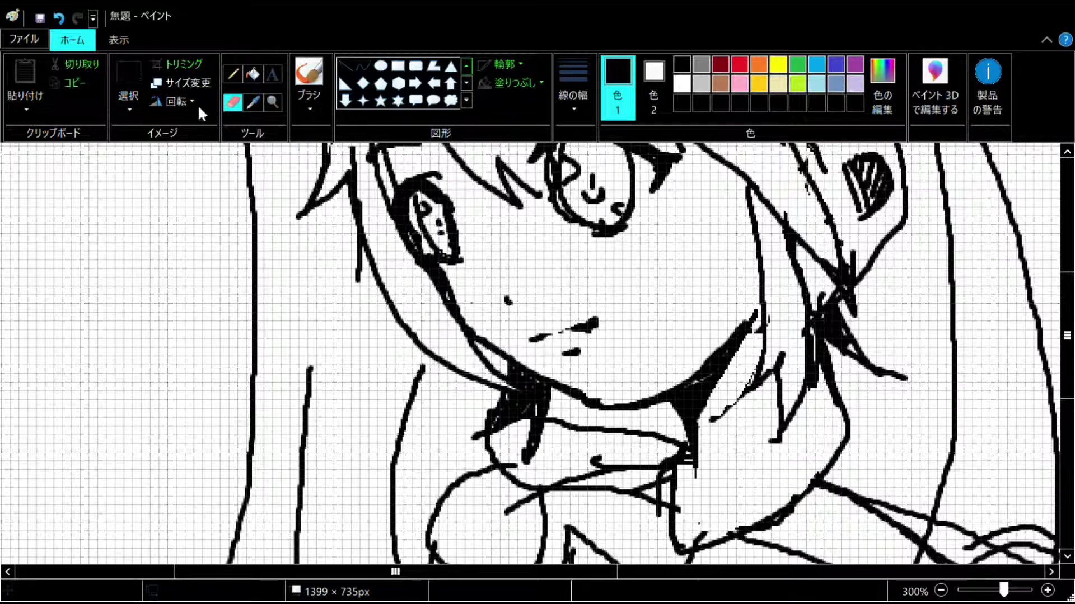
- Draw the collar's front opening edges below the chin and clean up the lines crossing them
left_click(233, 73)
left_click(308, 76)
mouse_move(656, 486)
left_mouse_down()
mouse_move(640, 507)
mouse_move(683, 421)
left_mouse_up()
mouse_move(632, 571)
left_mouse_down()
mouse_move(670, 510)
mouse_move(677, 451)
mouse_move(672, 518)
mouse_move(683, 448)
left_mouse_up()
left_click(233, 101)
left_click(308, 76)
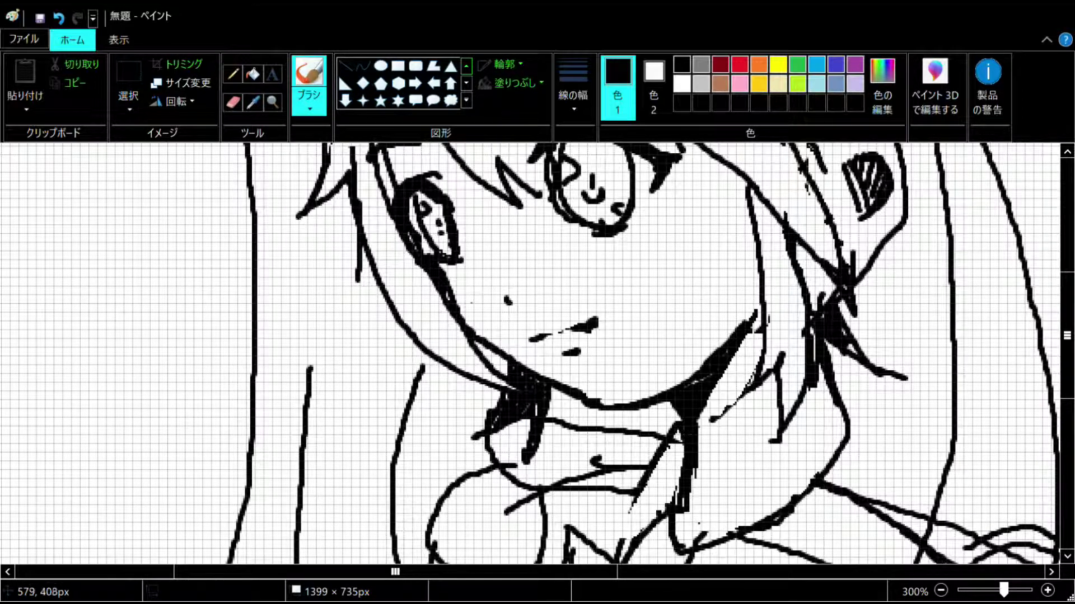
- Draw the collar's two pointed flaps, a narrow one on the far side and a wide one reaching down over the chest
left_click_drag(650, 483, 611, 560)
scroll(741, 385, "down", 3)
left_click_drag(697, 314, 809, 423)
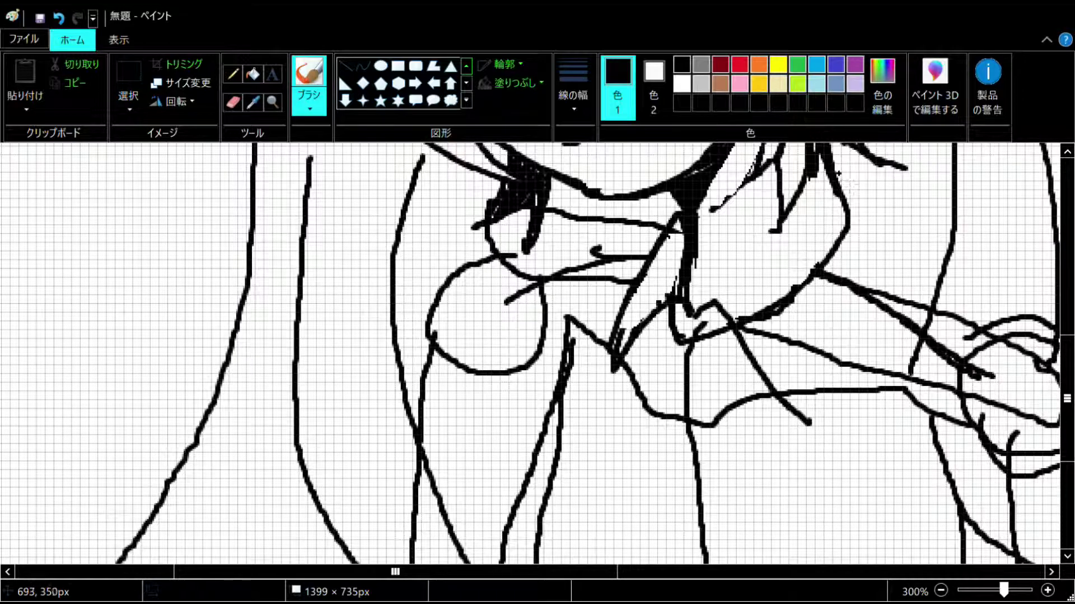
left_click_drag(834, 195, 764, 273)
left_click_drag(740, 290, 729, 299)
left_click_drag(850, 425, 789, 413)
mouse_move(616, 371)
left_mouse_down()
mouse_move(608, 337)
mouse_move(623, 313)
left_mouse_up()
- Erase the sketch lines crossing the collar flaps and draw a rounded tie knot where the flaps meet
left_click(233, 103)
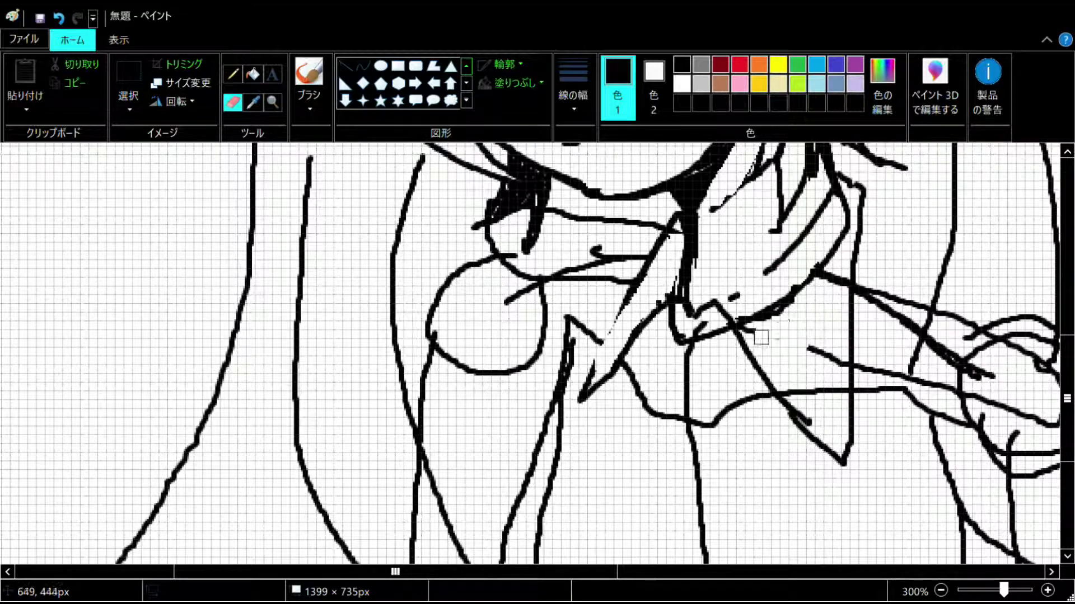
scroll(883, 237, "up", 3)
mouse_move(846, 422)
left_mouse_down()
mouse_move(763, 514)
mouse_move(743, 517)
mouse_move(825, 469)
mouse_move(812, 504)
mouse_move(756, 529)
mouse_move(718, 399)
mouse_move(669, 490)
mouse_move(729, 484)
mouse_move(717, 415)
mouse_move(683, 415)
mouse_move(631, 452)
mouse_move(678, 446)
mouse_move(685, 430)
mouse_move(711, 453)
mouse_move(686, 477)
mouse_move(669, 463)
left_mouse_up()
scroll(717, 398, "down", 2)
left_click(309, 78)
left_click(233, 102)
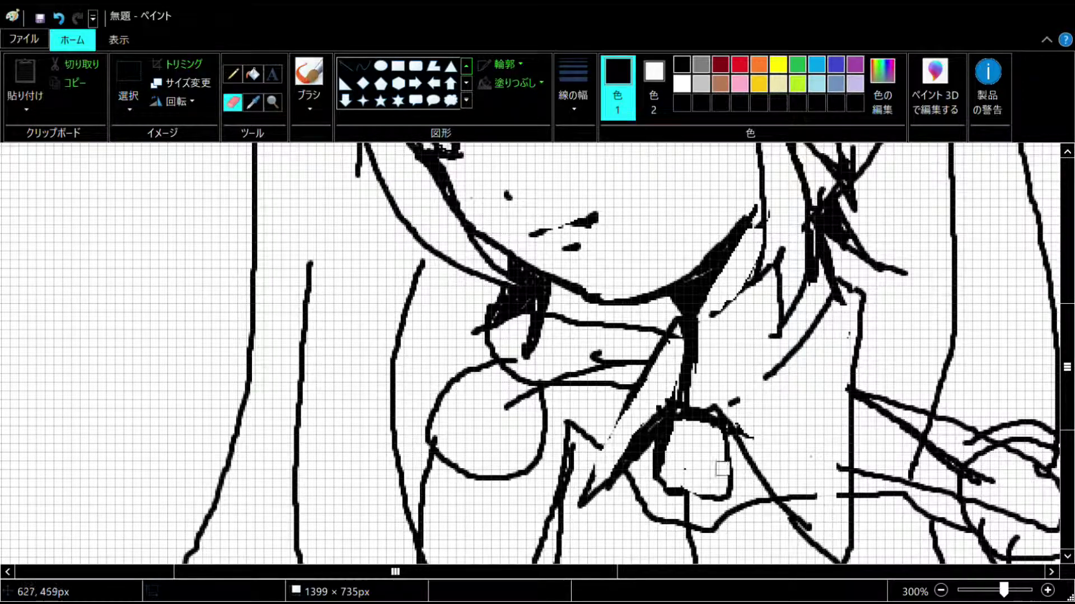
- Turn off the gridlines and erase the leftover sketch lines inside the near collar flap
scroll(732, 375, "down", 2)
scroll(587, 385, "up", 1)
scroll(588, 385, "down", 6)
scroll(720, 449, "up", 5)
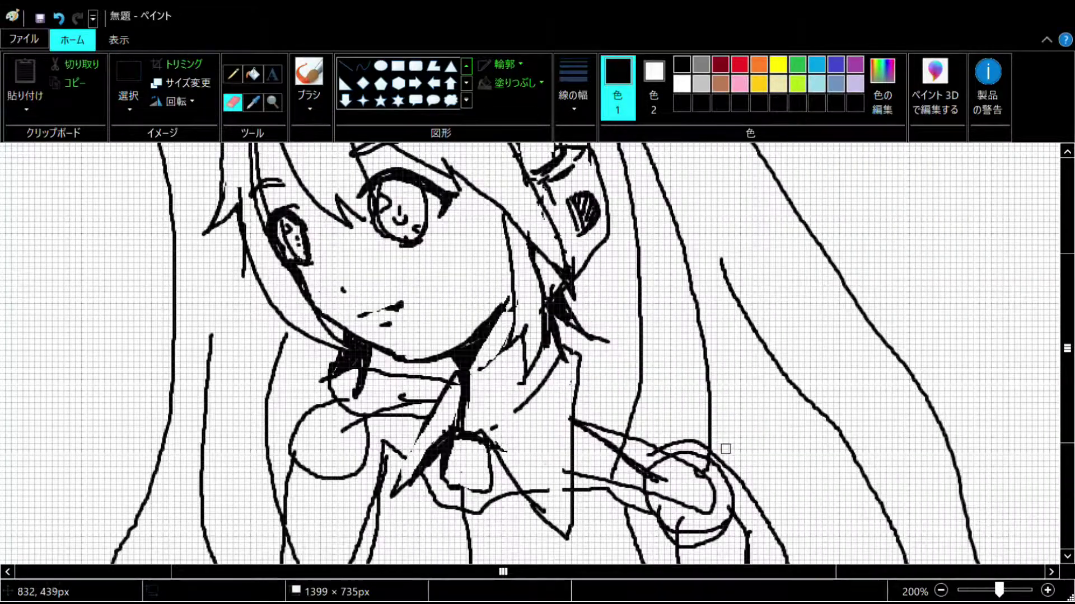
scroll(510, 326, "up", 1)
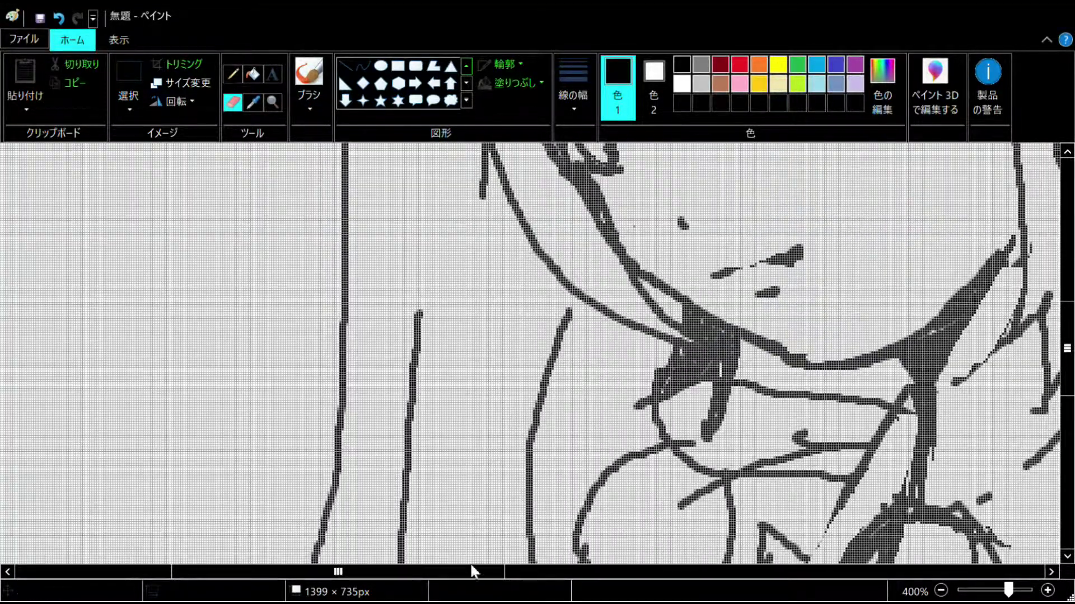
left_click_drag(473, 571, 660, 571)
scroll(658, 427, "down", 2)
left_click(232, 103)
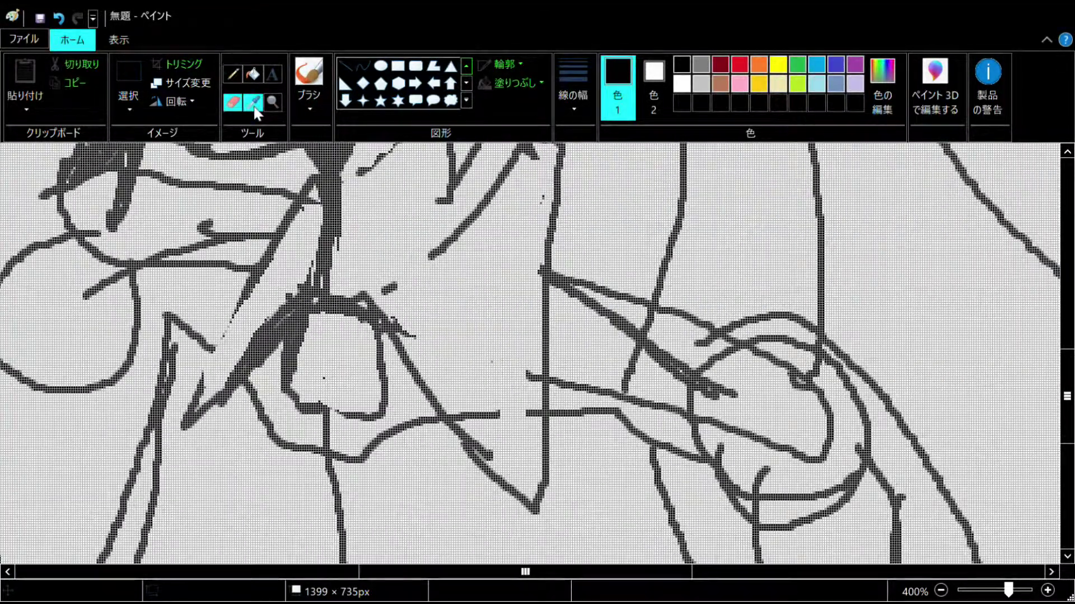
key("ctrl+g")
mouse_move(519, 359)
left_mouse_down()
mouse_move(482, 421)
mouse_move(474, 354)
mouse_move(408, 306)
left_mouse_up()
scroll(589, 272, "up", 2)
- Draw the near shoulder line sloping outward from the top of the collar flap
left_click(309, 73)
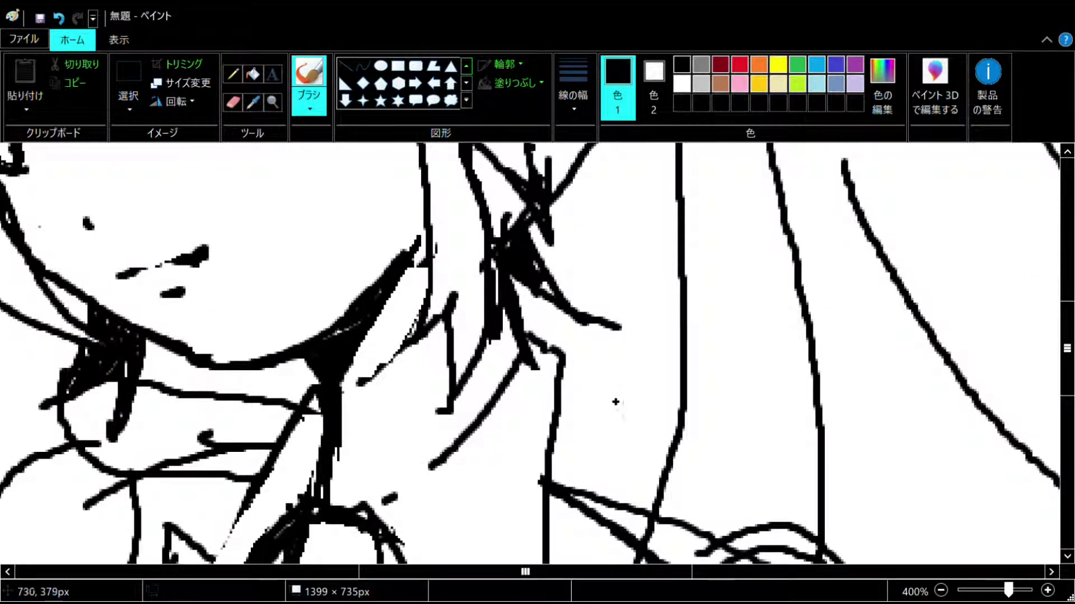
left_click_drag(579, 381, 861, 510)
scroll(834, 503, "down", 5)
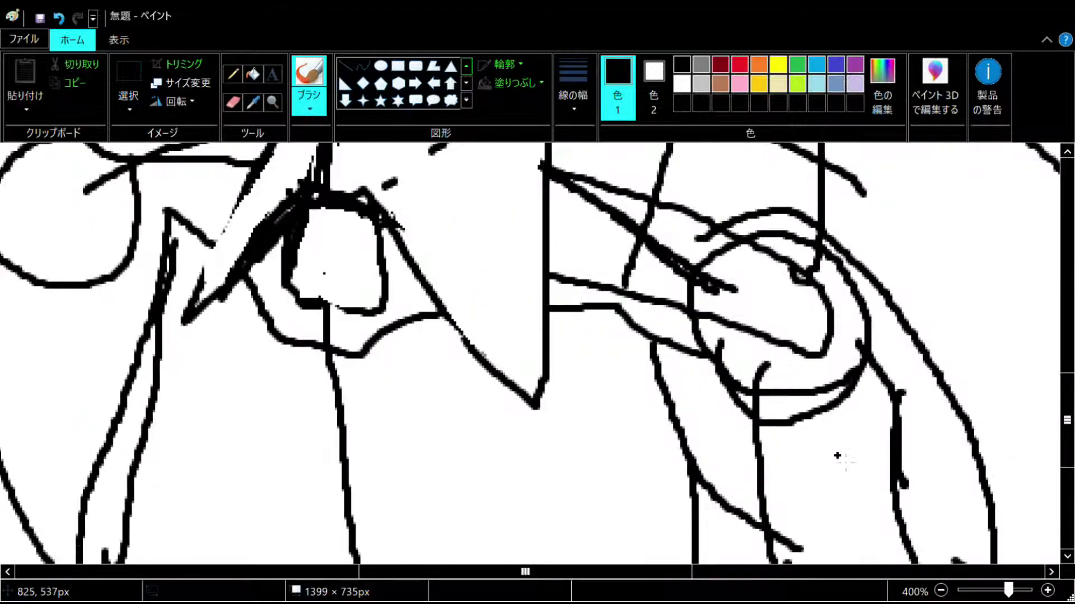
scroll(641, 329, "up", 3)
scroll(820, 420, "down", 3)
scroll(722, 372, "up", 3)
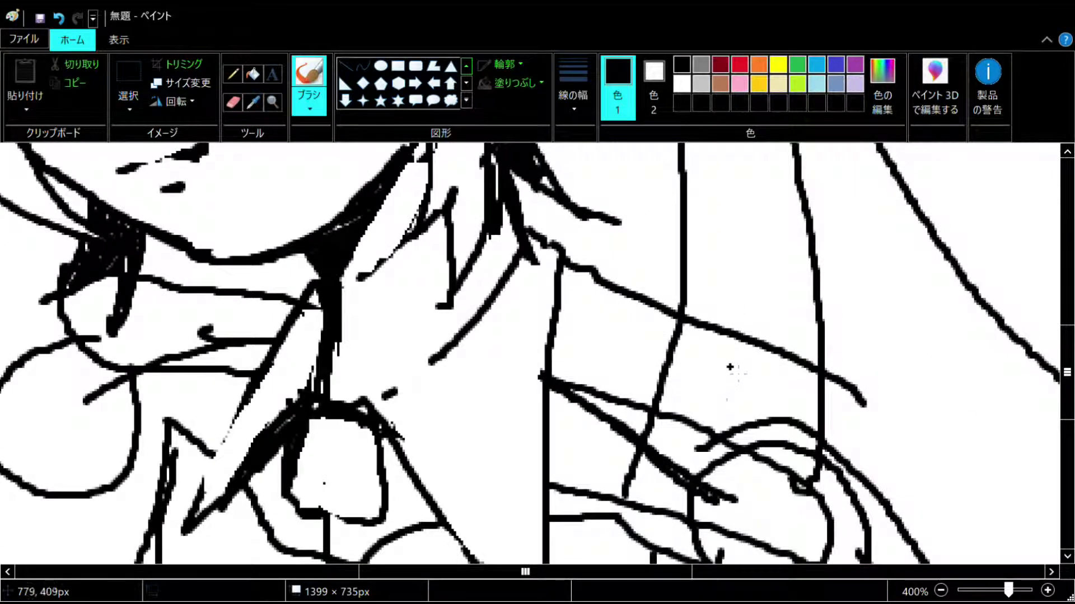
- Draw the near armhole's curved edge from the shoulder line down the side of the torso
mouse_move(636, 313)
left_mouse_down()
mouse_move(657, 327)
mouse_move(630, 530)
left_mouse_up()
left_click_drag(641, 483, 638, 573)
scroll(633, 448, "down", 6)
scroll(623, 350, "up", 2)
left_click_drag(624, 353, 667, 530)
scroll(644, 353, "down", 4)
scroll(644, 354, "up", 2)
scroll(847, 400, "down", 3)
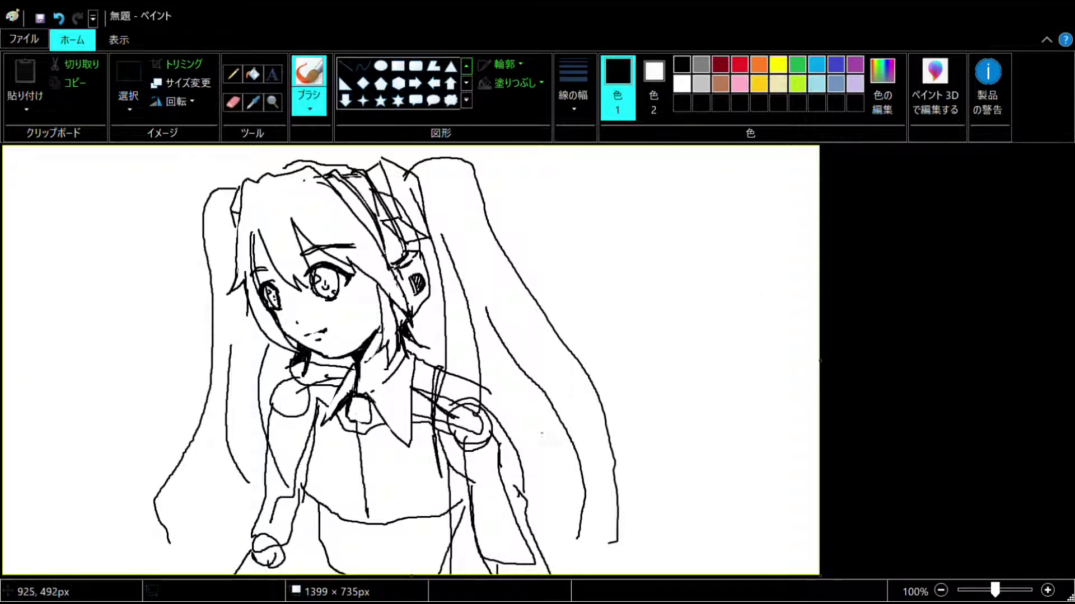
- Erase the construction lines of the near shoulder and most of the joint circle on the upper arm
left_click(232, 102)
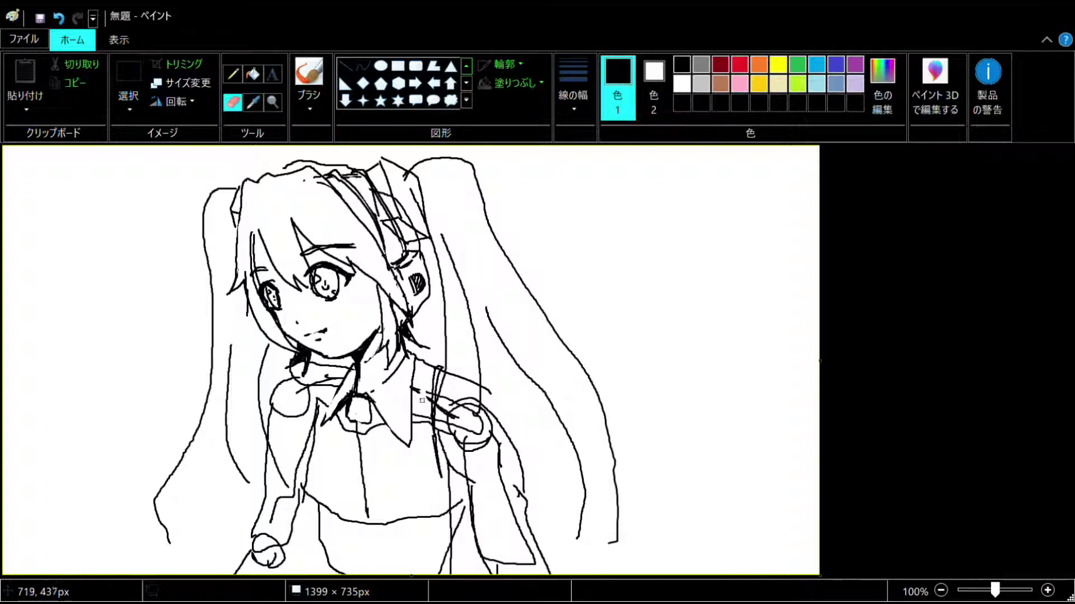
mouse_move(457, 382)
left_mouse_down()
mouse_move(459, 405)
mouse_move(453, 448)
mouse_move(437, 387)
left_mouse_up()
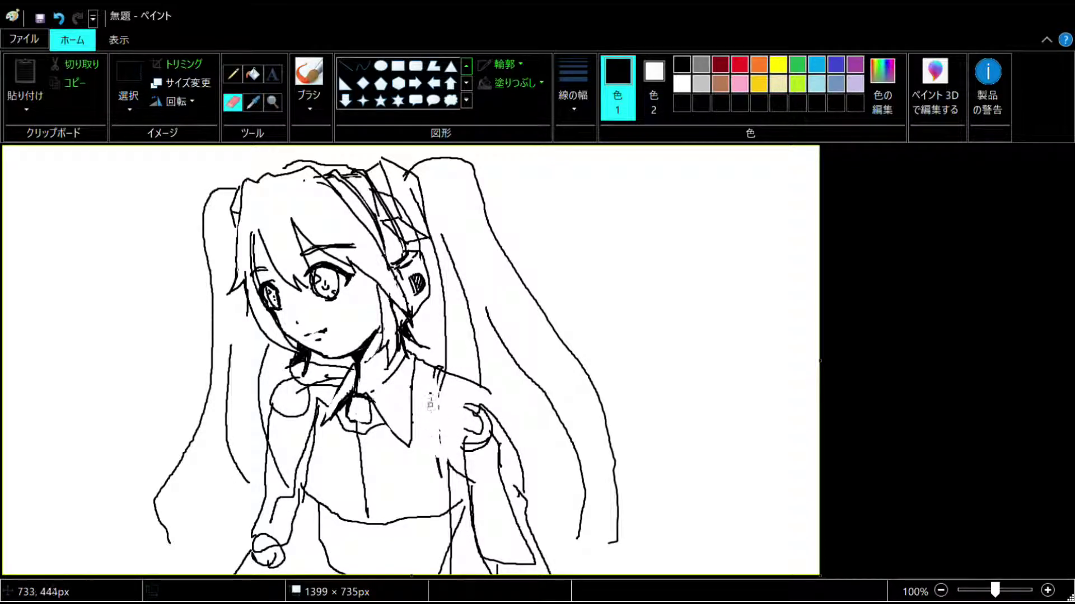
scroll(441, 401, "up", 2)
left_click_drag(386, 574, 616, 574)
scroll(744, 427, "down", 3)
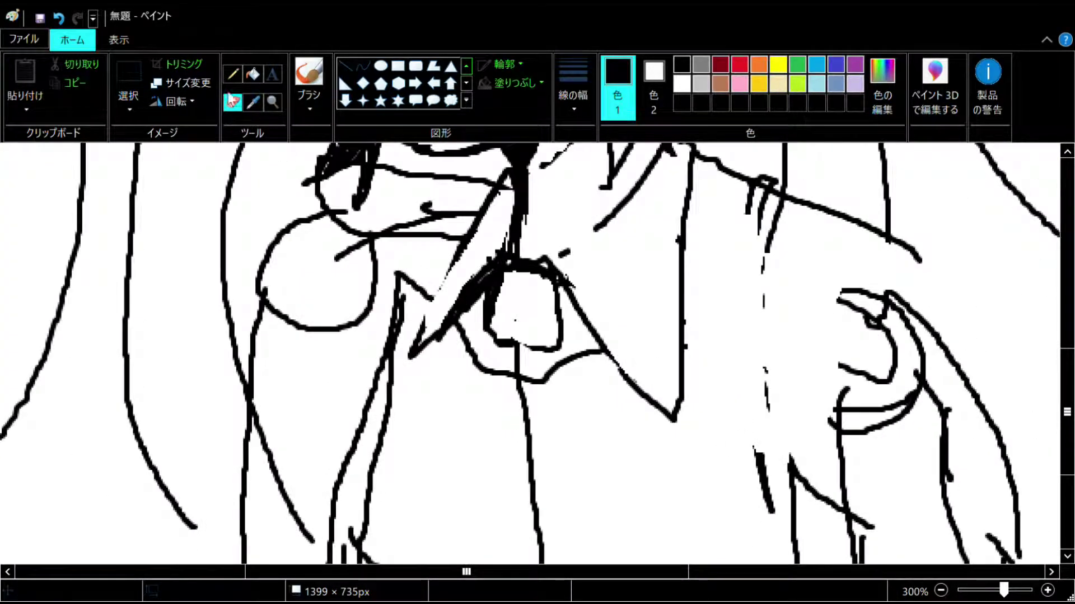
- Redraw the near armhole as a double line, outline the upper arm, and erase the leftover joint circle and long shoulder line
left_click(304, 79)
mouse_move(754, 218)
left_mouse_down()
mouse_move(739, 235)
mouse_move(736, 382)
mouse_move(761, 490)
mouse_move(806, 565)
mouse_move(798, 560)
mouse_move(754, 425)
mouse_move(745, 350)
mouse_move(766, 230)
mouse_move(761, 184)
mouse_move(780, 185)
mouse_move(865, 268)
mouse_move(939, 547)
left_mouse_up()
left_click(241, 108)
mouse_move(837, 401)
left_mouse_down()
mouse_move(853, 296)
mouse_move(829, 308)
mouse_move(780, 250)
mouse_move(799, 451)
mouse_move(820, 497)
mouse_move(852, 511)
left_mouse_up()
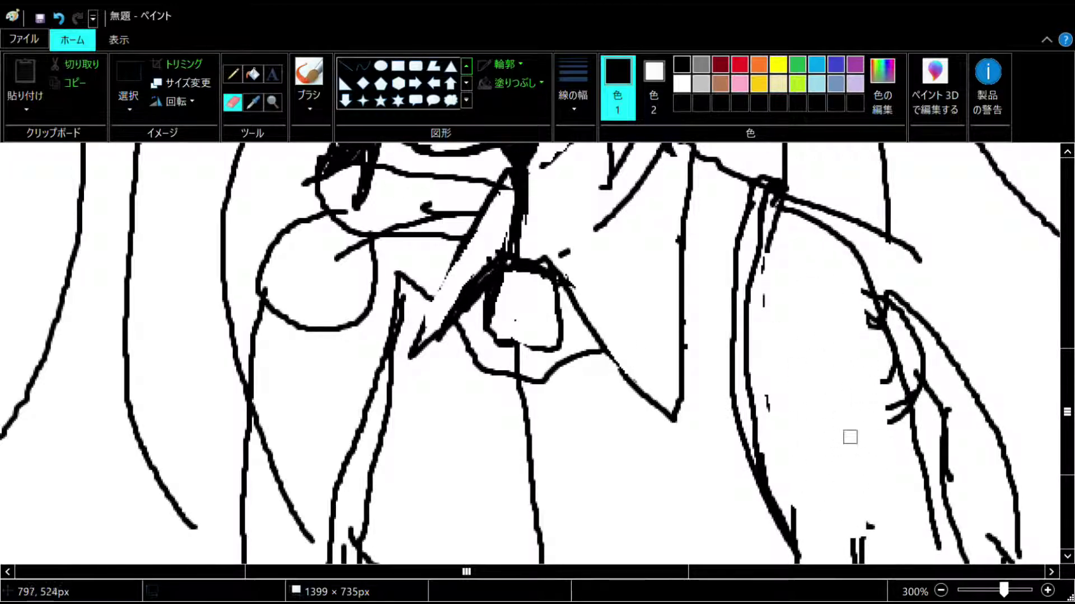
mouse_move(828, 242)
left_mouse_down()
mouse_move(893, 384)
mouse_move(810, 225)
mouse_move(921, 260)
left_mouse_up()
- Draw the near arm's rounded shoulder and outer contour down to the sleeve
left_click(315, 103)
mouse_move(840, 227)
left_mouse_down()
mouse_move(890, 283)
mouse_move(894, 442)
mouse_move(918, 560)
left_mouse_up()
scroll(893, 411, "down", 3)
scroll(887, 430, "up", 5)
scroll(880, 422, "down", 2)
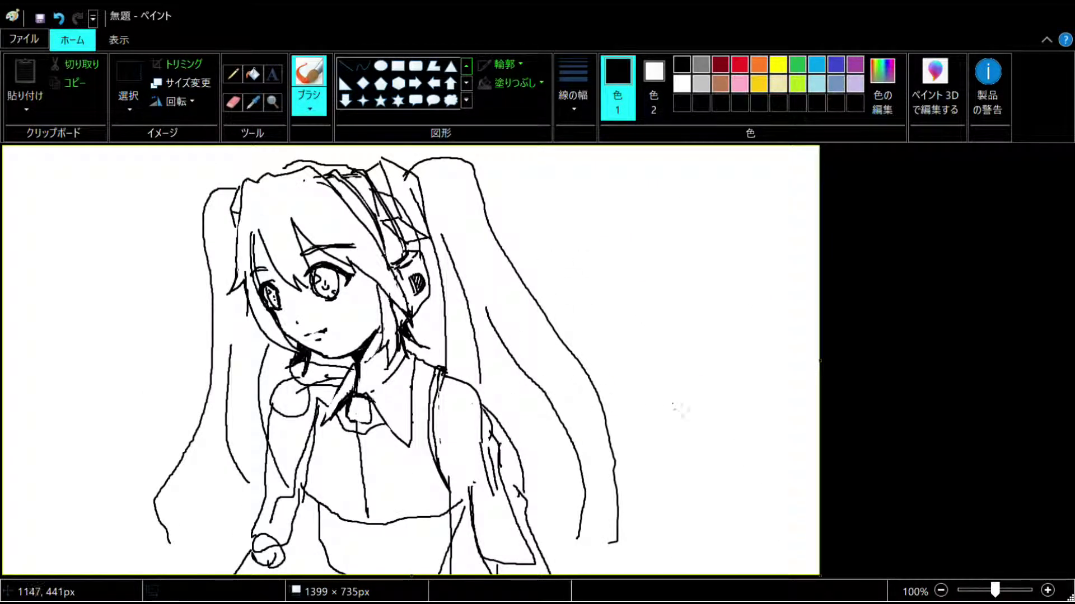
- Draw the tie's two edges from the knot down past the waist, widening toward the lower end
scroll(648, 406, "up", 2)
scroll(615, 504, "down", 3)
left_click_drag(450, 571, 665, 572)
scroll(665, 406, "down", 3)
mouse_move(561, 239)
left_mouse_down()
mouse_move(533, 238)
mouse_move(530, 407)
mouse_move(463, 577)
left_mouse_up()
scroll(556, 438, "down", 2)
scroll(560, 439, "down", 1)
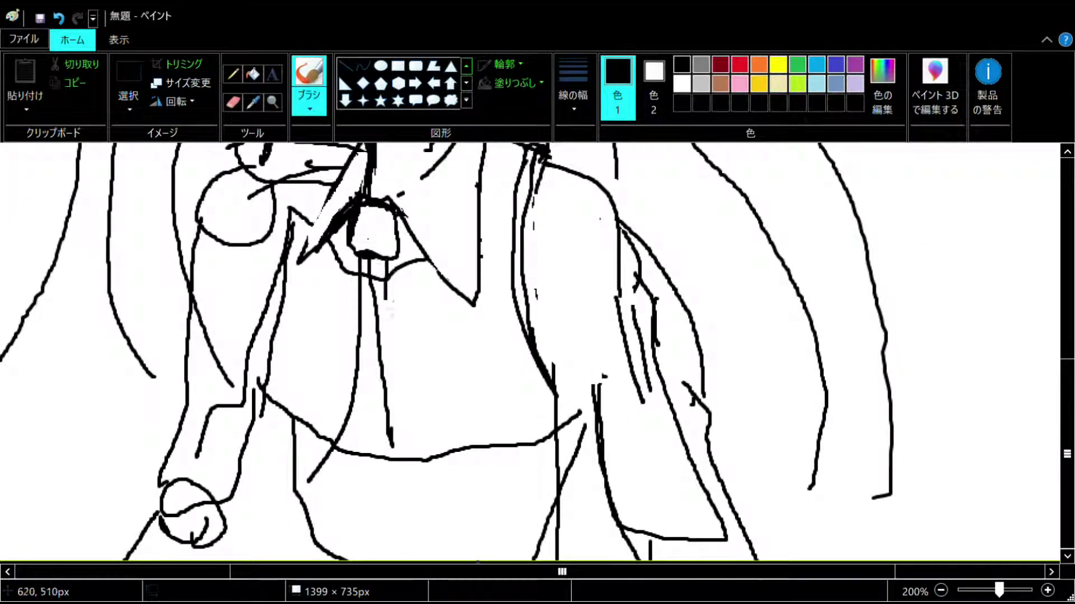
left_click_drag(381, 282, 415, 560)
left_click_drag(351, 390, 283, 560)
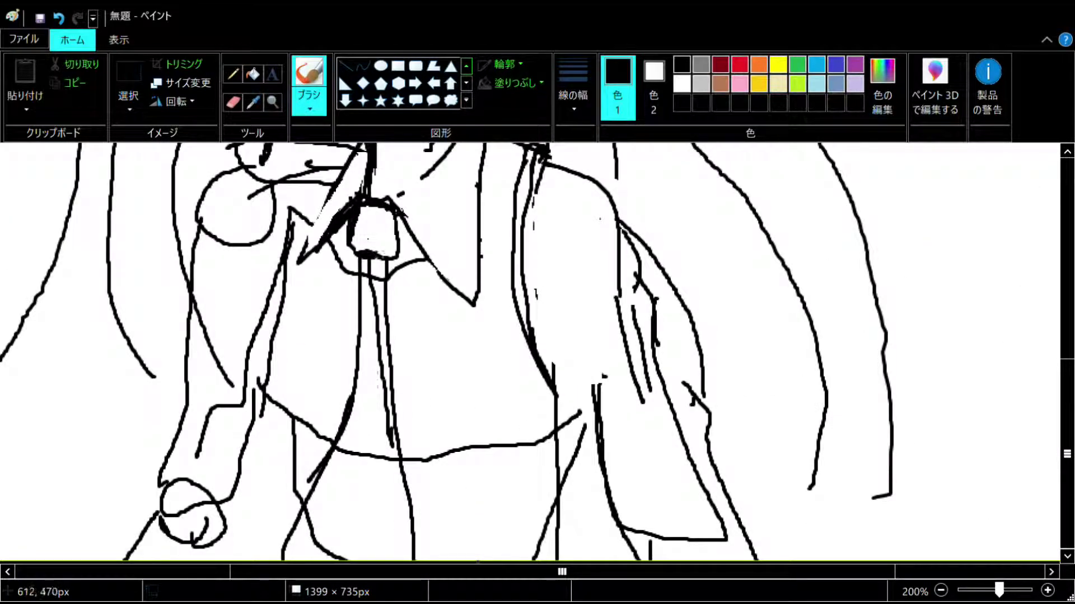
- Erase the chest and waist lines crossing the tie and tidy the top of the near armhole
left_click(233, 102)
left_click_drag(361, 453, 347, 449)
mouse_move(367, 328)
left_mouse_down()
mouse_move(375, 280)
mouse_move(382, 441)
mouse_move(393, 273)
left_mouse_up()
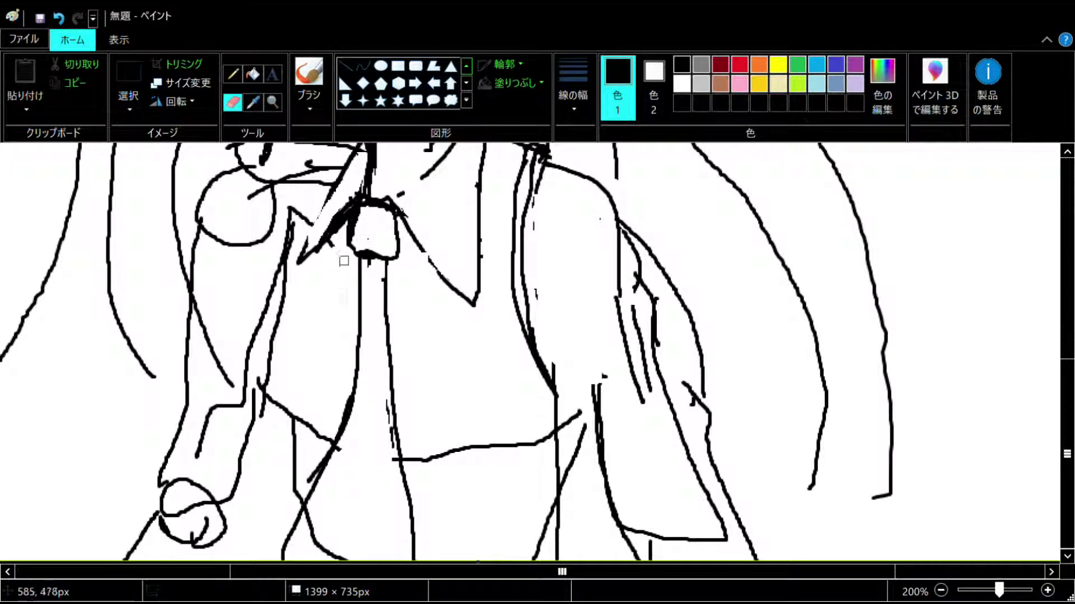
scroll(600, 321, "up", 3)
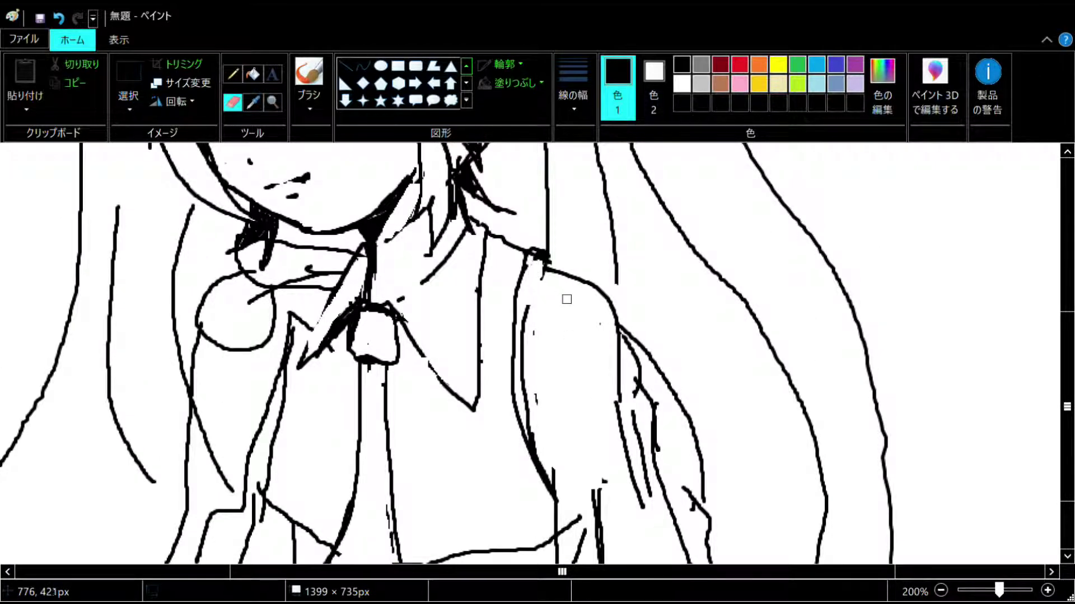
left_click(309, 76)
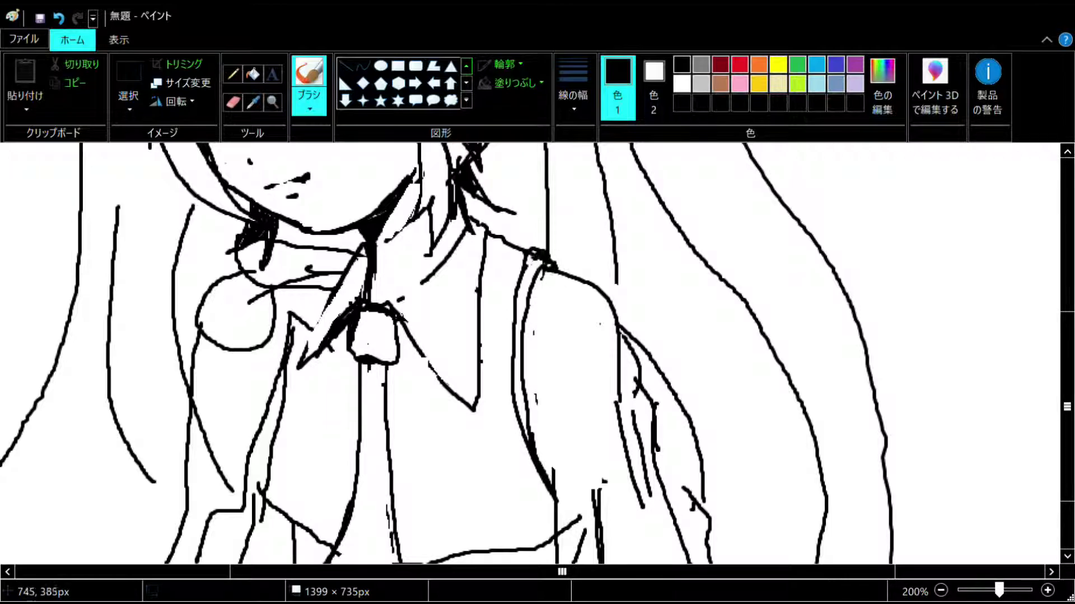
- Draw the torso's far edge from the collar down and erase the old far shoulder circle, neck and arm sketch lines
mouse_move(321, 292)
left_mouse_down()
mouse_move(265, 488)
mouse_move(279, 563)
left_mouse_up()
scroll(322, 455, "down", 3)
left_click(232, 103)
mouse_move(287, 224)
left_mouse_down()
mouse_move(260, 345)
mouse_move(302, 281)
mouse_move(336, 275)
mouse_move(272, 376)
mouse_move(241, 277)
mouse_move(272, 281)
mouse_move(297, 260)
mouse_move(331, 286)
left_mouse_up()
scroll(498, 301, "up", 3)
left_click(309, 76)
left_click(233, 102)
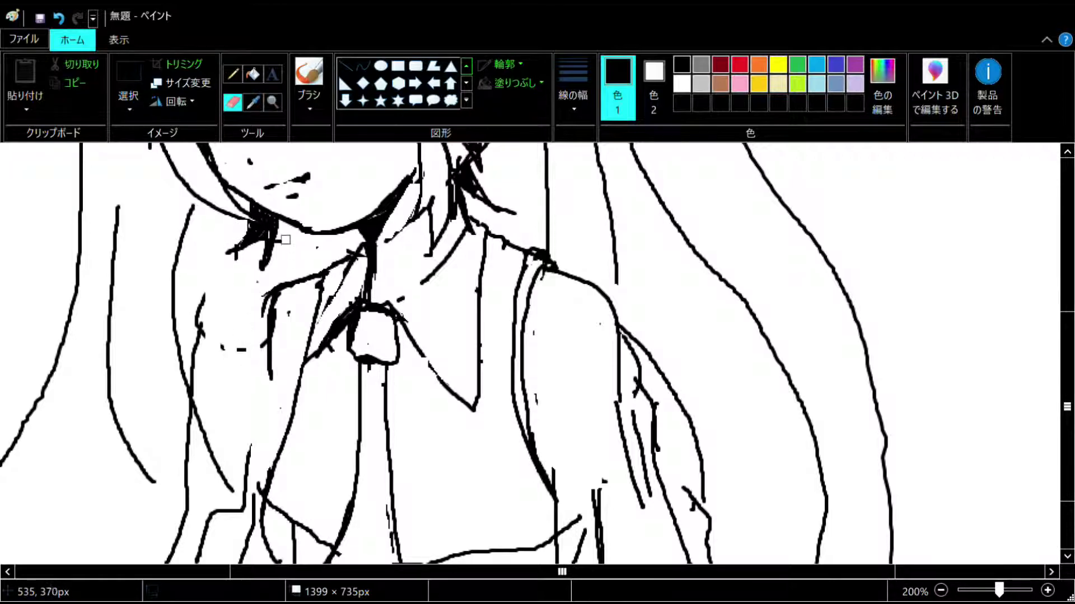
mouse_move(229, 328)
left_mouse_down()
mouse_move(243, 391)
mouse_move(271, 279)
mouse_move(259, 364)
left_mouse_up()
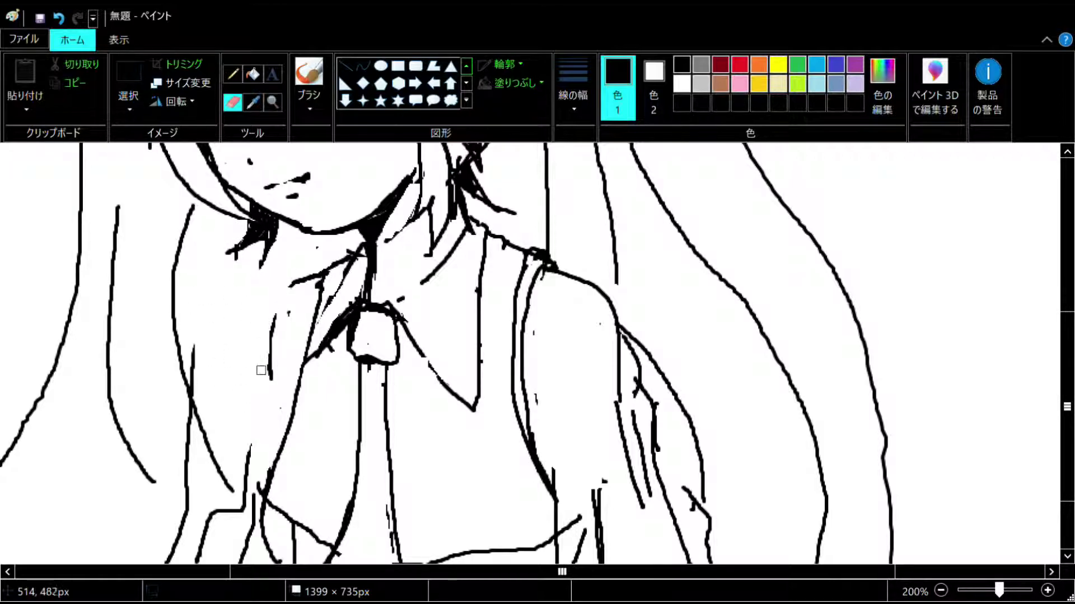
- Outline the far shoulder and upper arm and reinforce the edges of the near collar flap
left_click(305, 76)
mouse_move(308, 282)
left_mouse_down()
mouse_move(275, 312)
mouse_move(275, 388)
mouse_move(260, 456)
left_mouse_up()
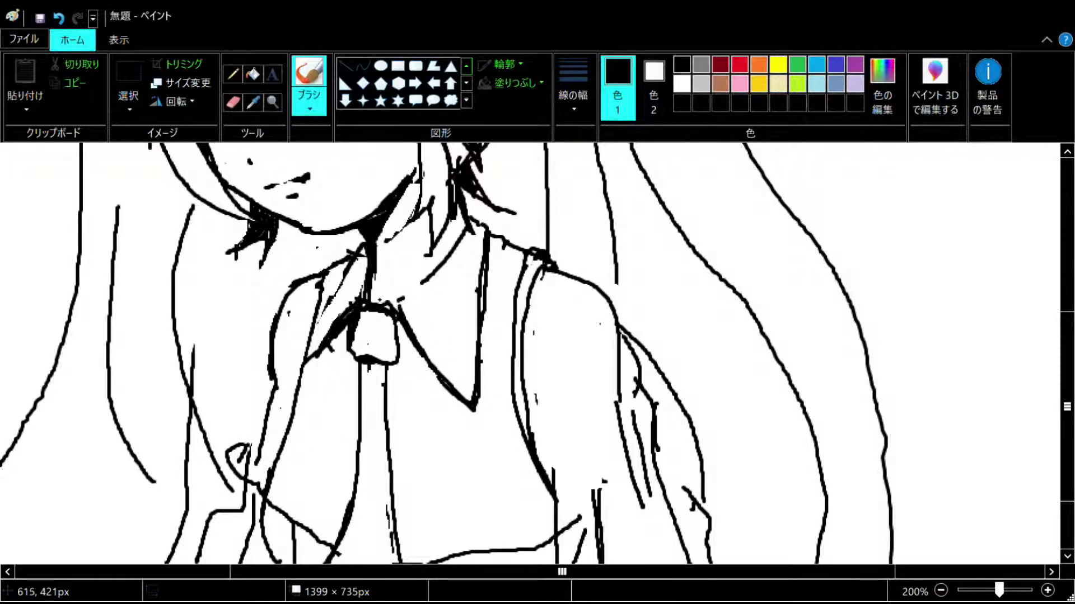
mouse_move(384, 301)
left_mouse_down()
mouse_move(408, 288)
mouse_move(391, 301)
mouse_move(457, 407)
left_mouse_up()
left_click_drag(493, 246, 489, 294)
left_click_drag(490, 375, 483, 394)
- Erase the stray sketch lines along the outside of the near upper arm
left_click(232, 102)
mouse_move(653, 446)
left_mouse_down()
mouse_move(631, 365)
mouse_move(655, 478)
left_mouse_up()
scroll(639, 378, "up", 3)
scroll(710, 330, "down", 2)
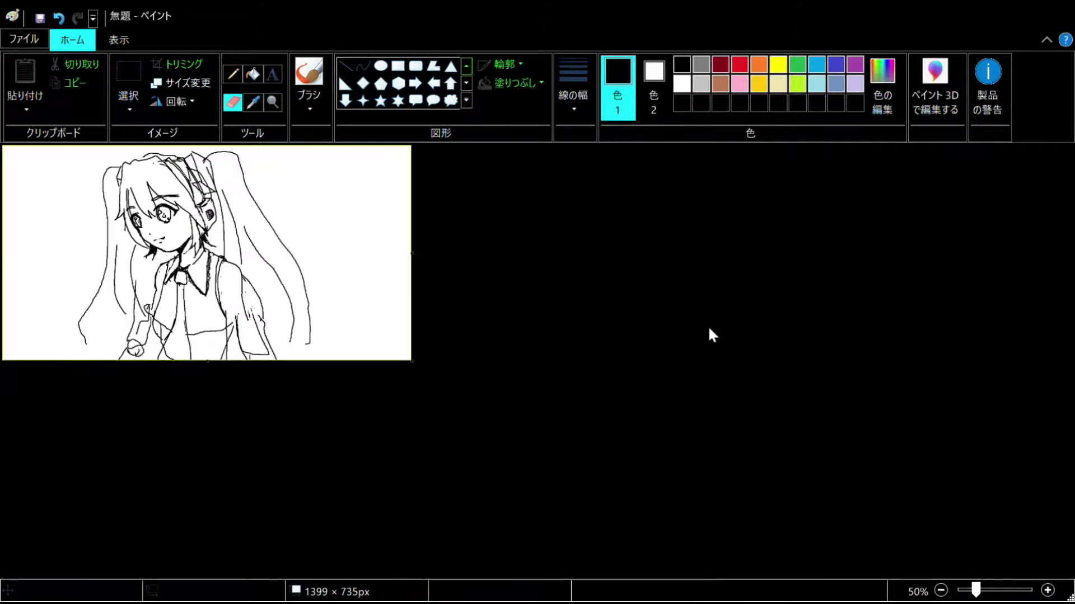